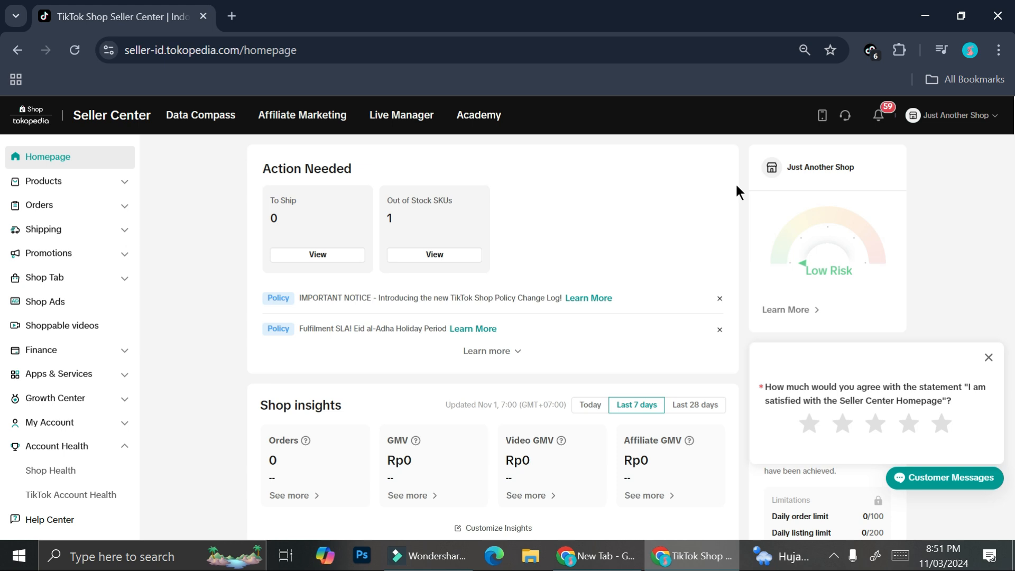
- Open the App store under Apps & Services and browse the most popular applications
{"action": "left_click", "coordinate": [77, 376]}
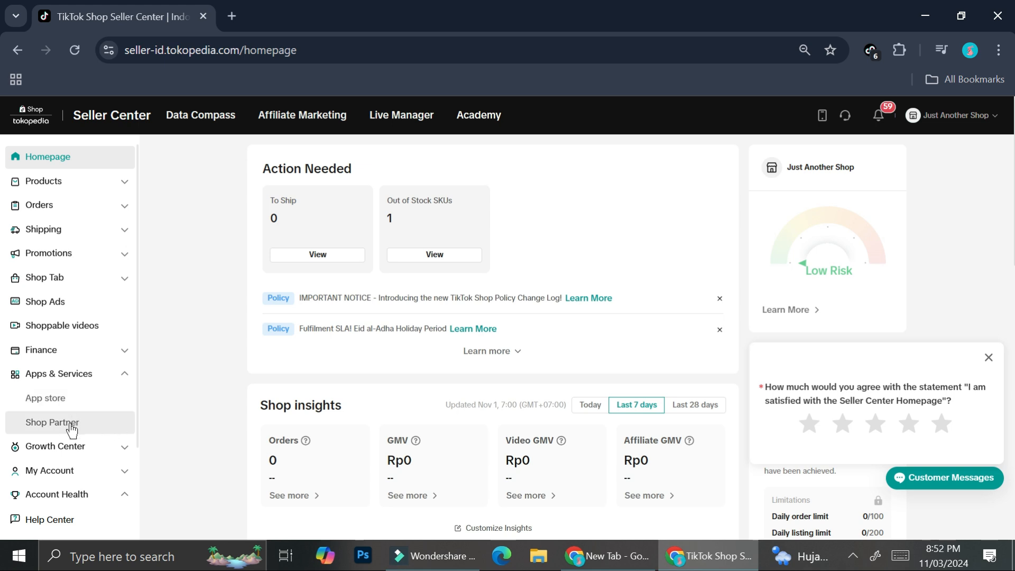
{"action": "left_click", "coordinate": [66, 399]}
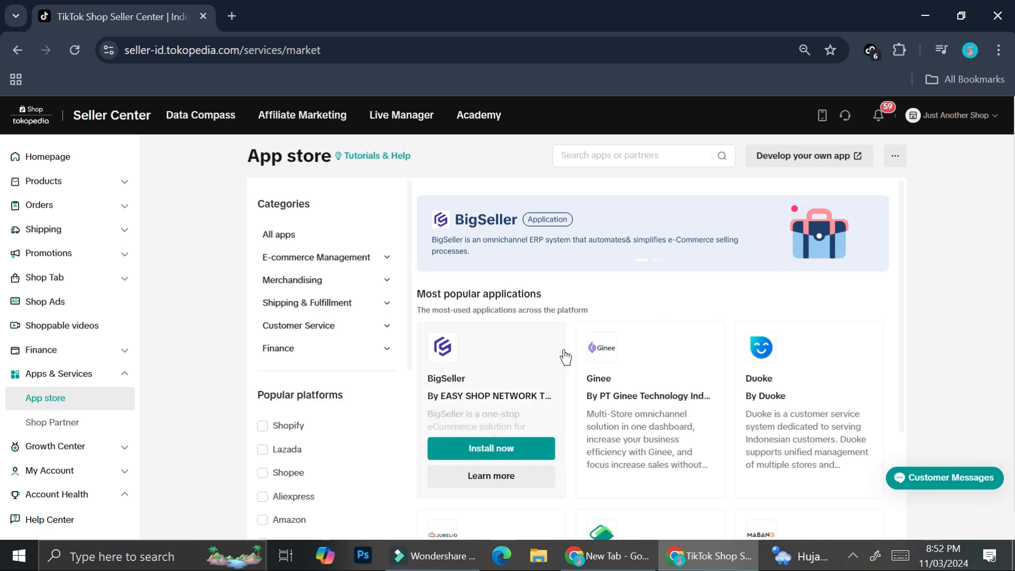
{"action": "scroll", "coordinate": [764, 338], "scroll_direction": "down", "scroll_amount": 3}
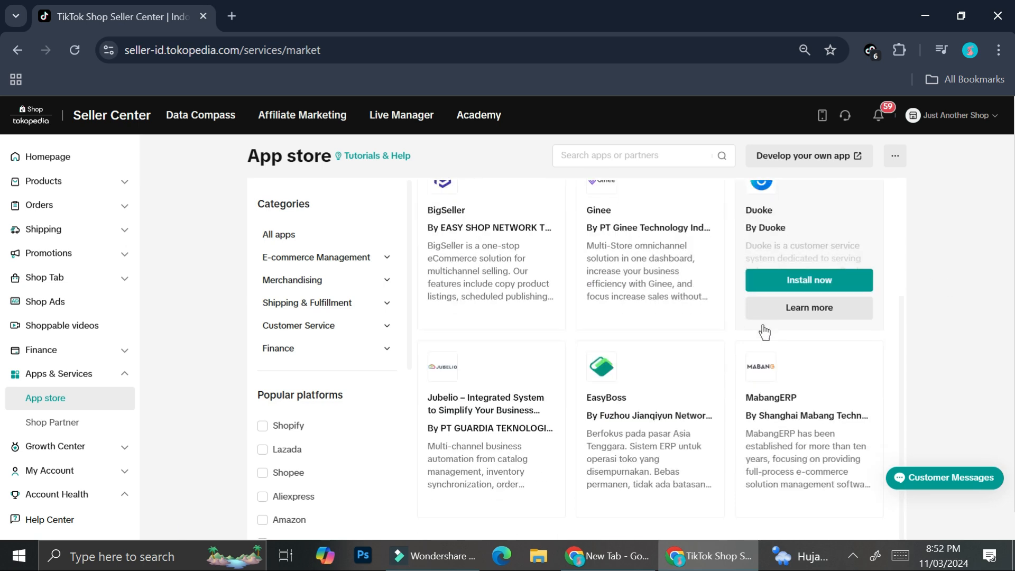
{"action": "scroll", "coordinate": [764, 331], "scroll_direction": "up", "scroll_amount": 3}
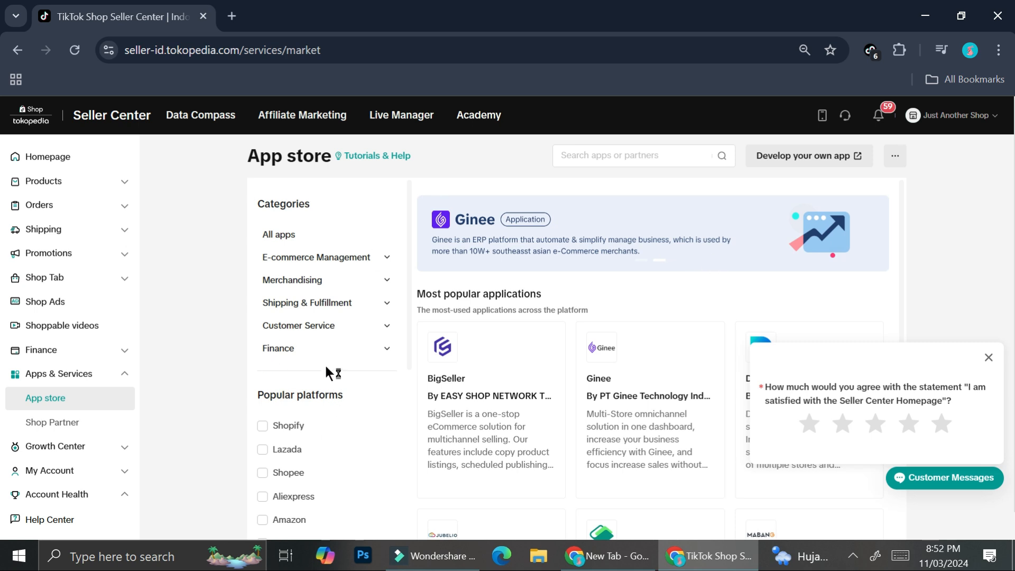
- Filter the app store by the Aliexpress platform, dismiss the satisfaction survey and look through the filtered apps
{"action": "scroll", "coordinate": [323, 431], "scroll_direction": "down", "scroll_amount": 3}
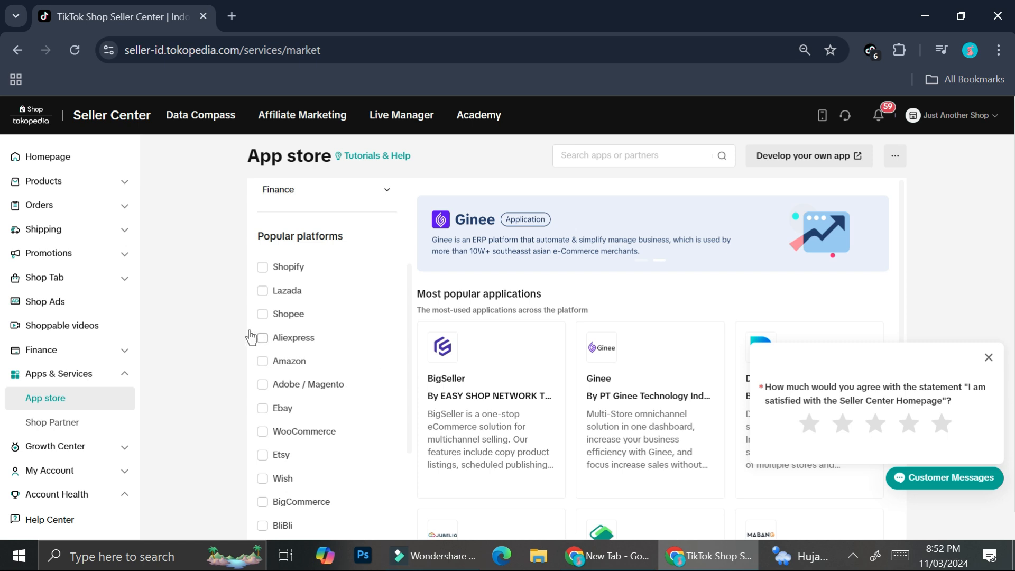
{"action": "scroll", "coordinate": [286, 328], "scroll_direction": "down", "scroll_amount": 2}
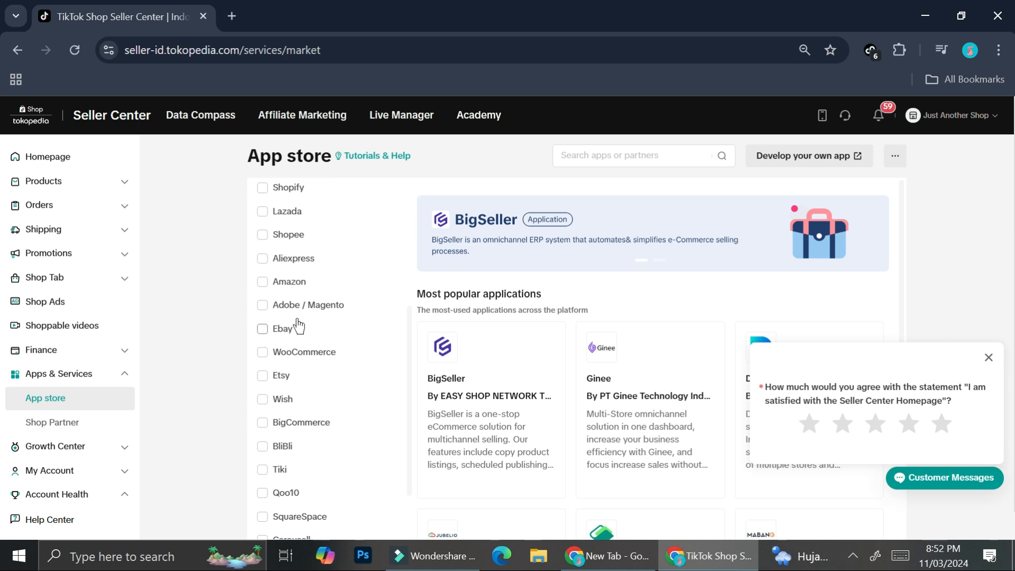
{"action": "scroll", "coordinate": [297, 328], "scroll_direction": "up", "scroll_amount": 2}
{"action": "left_click", "coordinate": [294, 339]}
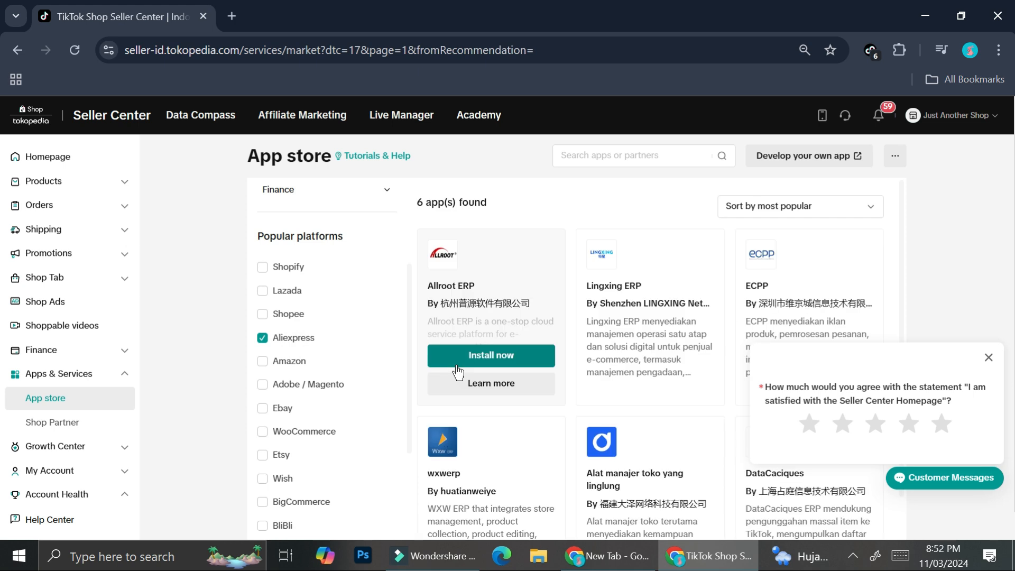
{"action": "left_click", "coordinate": [988, 358]}
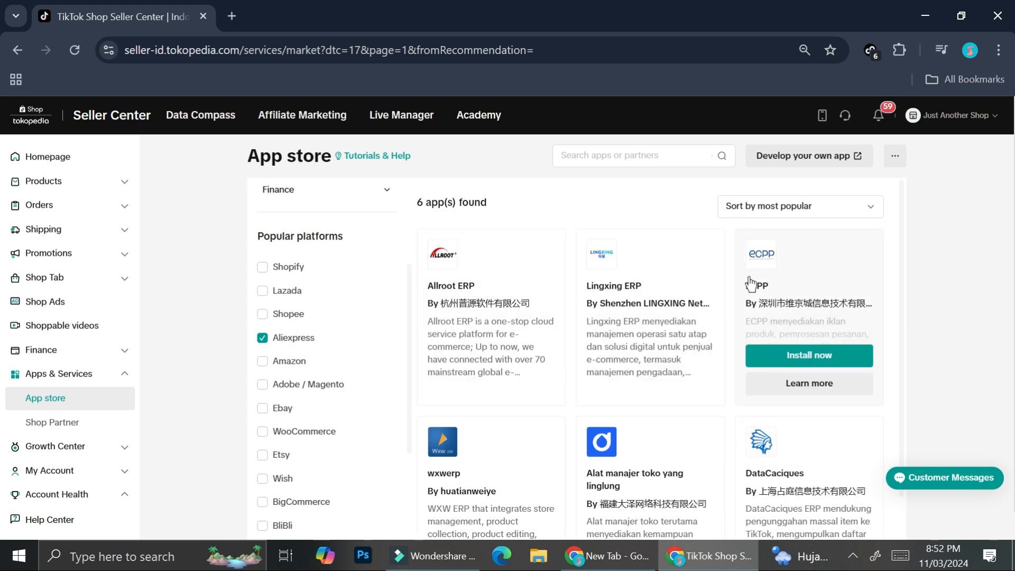
{"action": "scroll", "coordinate": [492, 344], "scroll_direction": "down", "scroll_amount": 1}
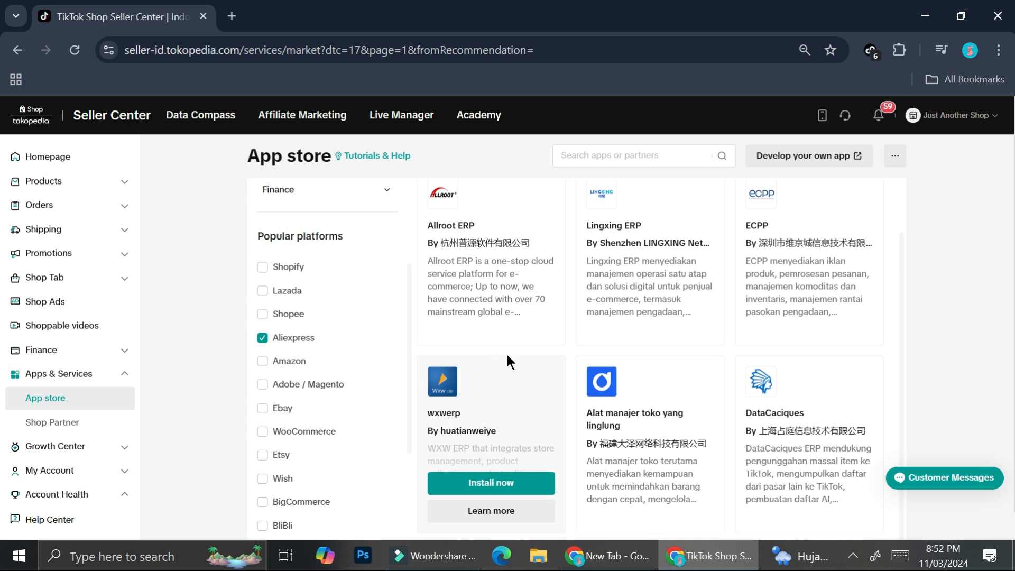
- Search the app store for "cj" and open the details of the CJdropshipping app
{"action": "left_click", "coordinate": [681, 153]}
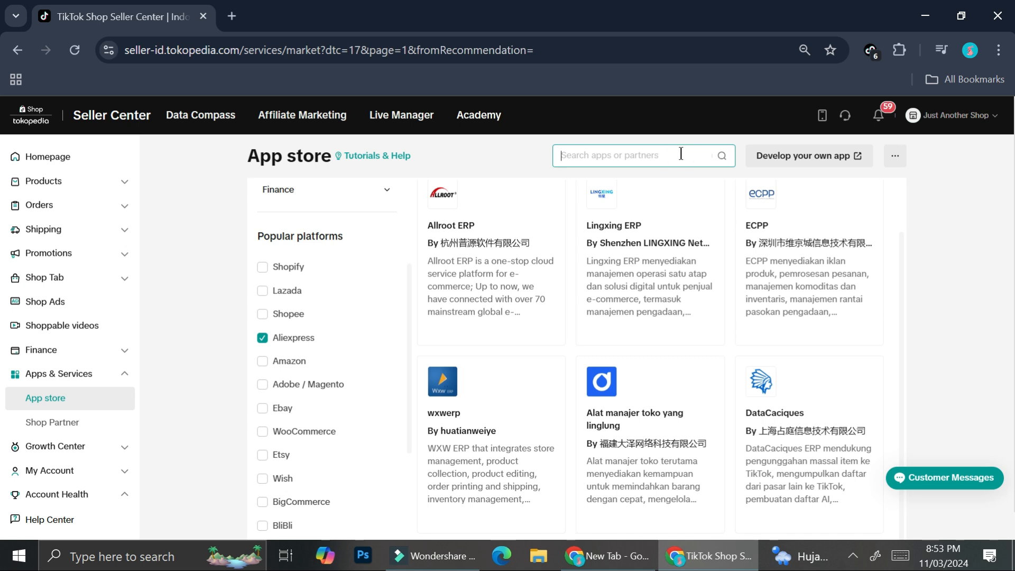
{"action": "left_click", "coordinate": [682, 154]}
{"action": "type", "text": "cj"}
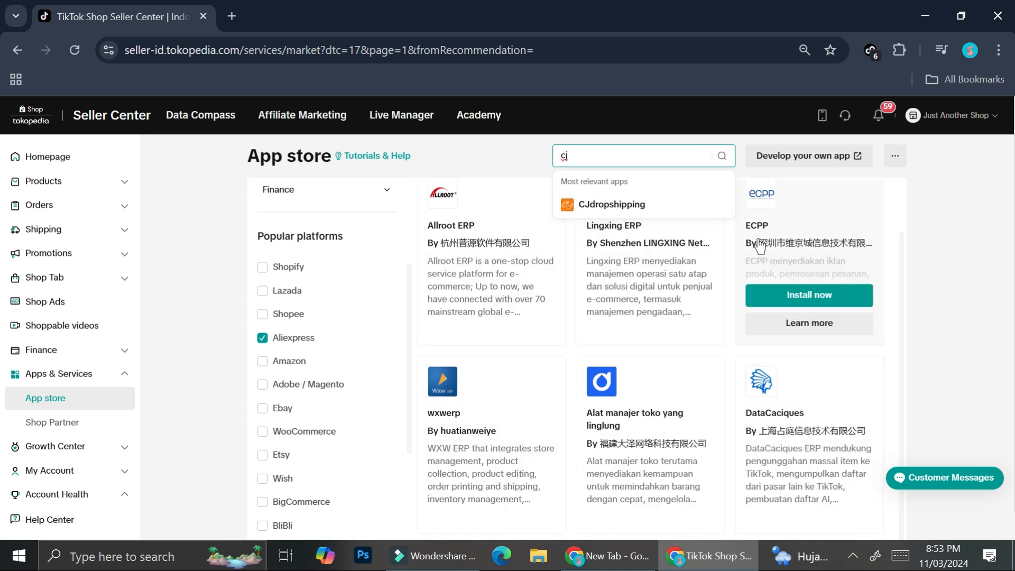
{"action": "left_click", "coordinate": [612, 203]}
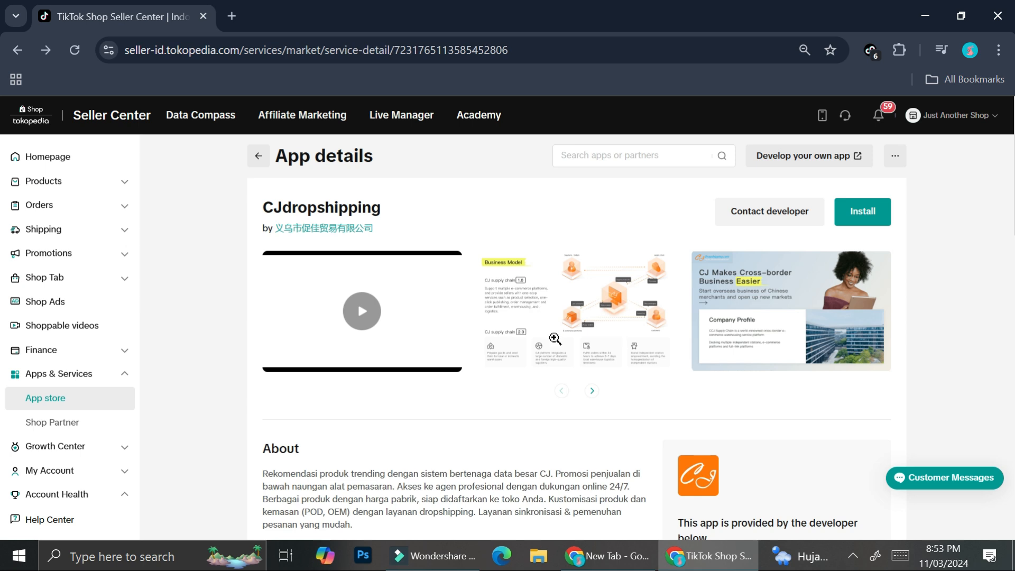
- Examine CJdropshipping's description, key features, disclaimer, integrated platforms and partner information
{"action": "scroll", "coordinate": [560, 336], "scroll_direction": "down", "scroll_amount": 4}
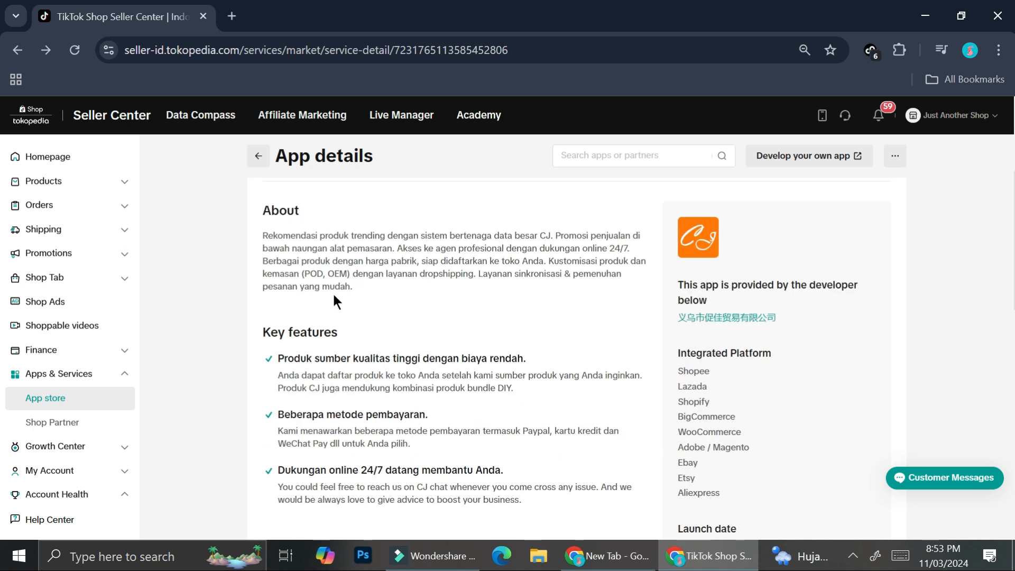
{"action": "scroll", "coordinate": [401, 299], "scroll_direction": "down", "scroll_amount": 1}
{"action": "scroll", "coordinate": [376, 361], "scroll_direction": "down", "scroll_amount": 3}
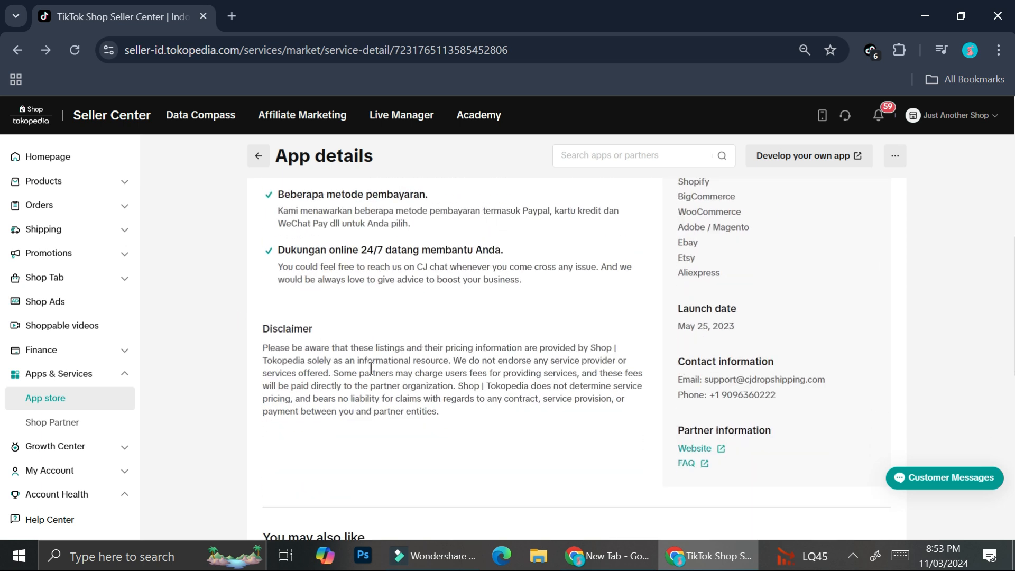
{"action": "scroll", "coordinate": [667, 291], "scroll_direction": "up", "scroll_amount": 3}
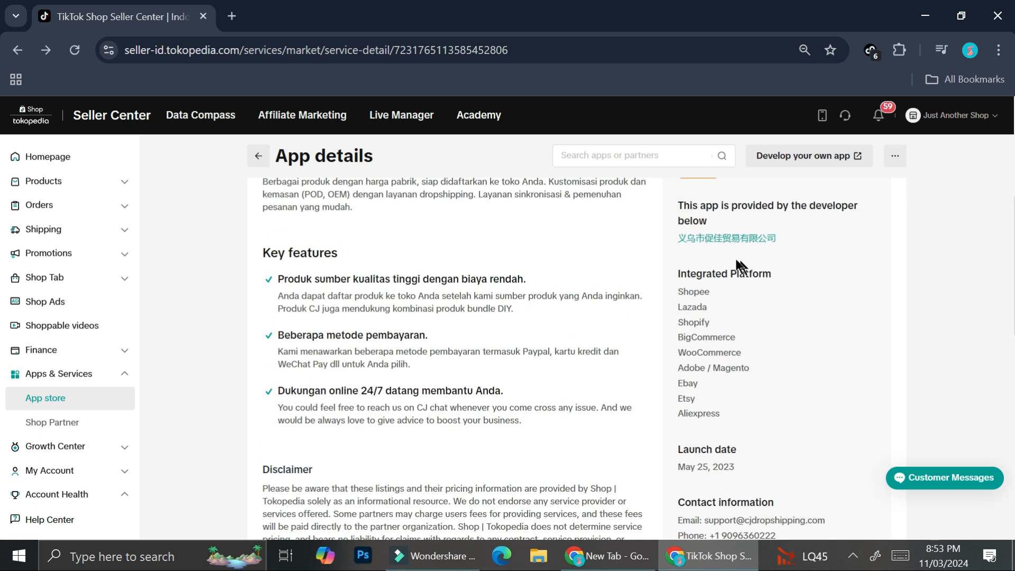
{"action": "scroll", "coordinate": [683, 271], "scroll_direction": "up", "scroll_amount": 1}
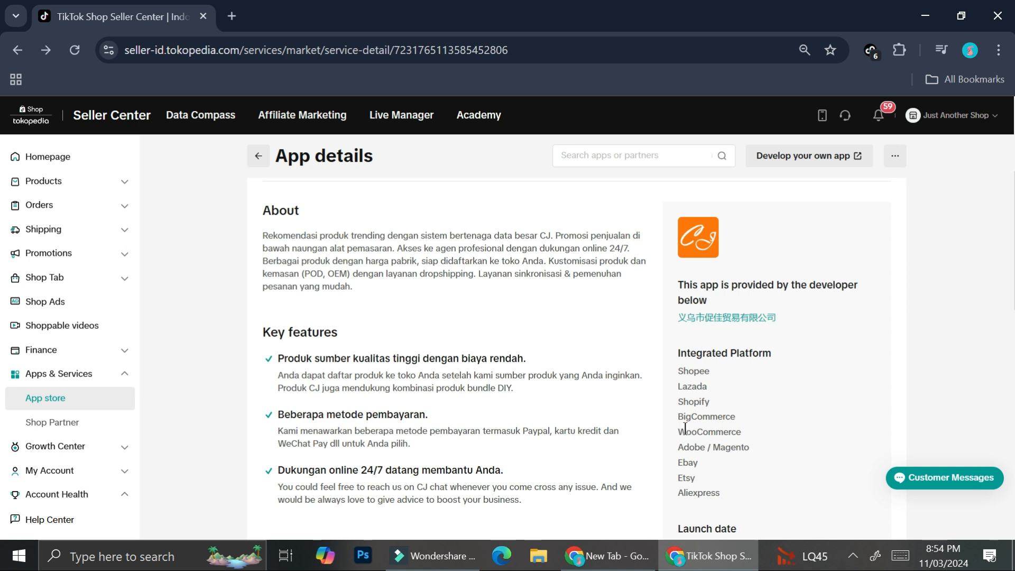
{"action": "scroll", "coordinate": [688, 424], "scroll_direction": "down", "scroll_amount": 6}
{"action": "scroll", "coordinate": [726, 333], "scroll_direction": "up", "scroll_amount": 4}
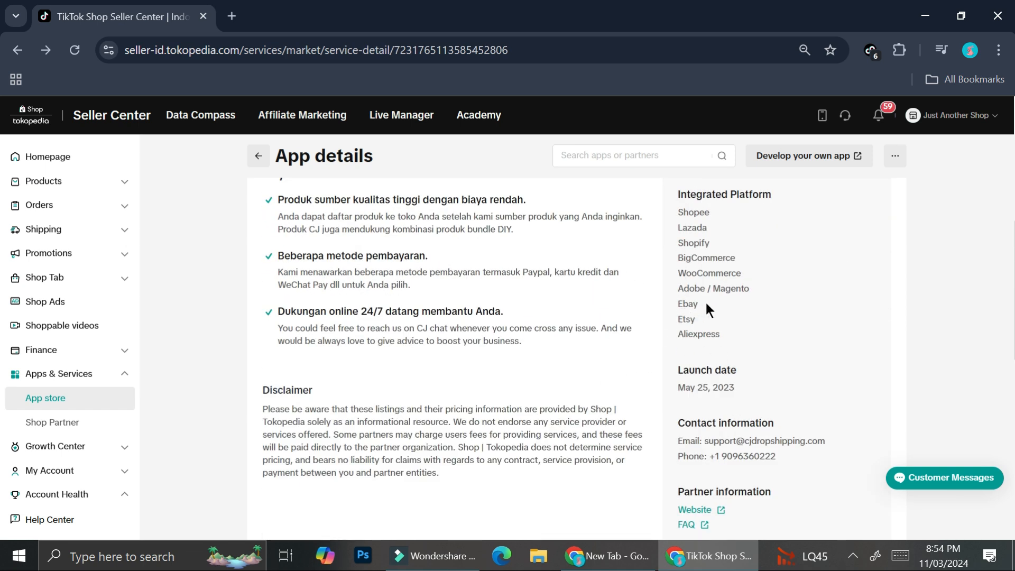
{"action": "scroll", "coordinate": [535, 304], "scroll_direction": "up", "scroll_amount": 5}
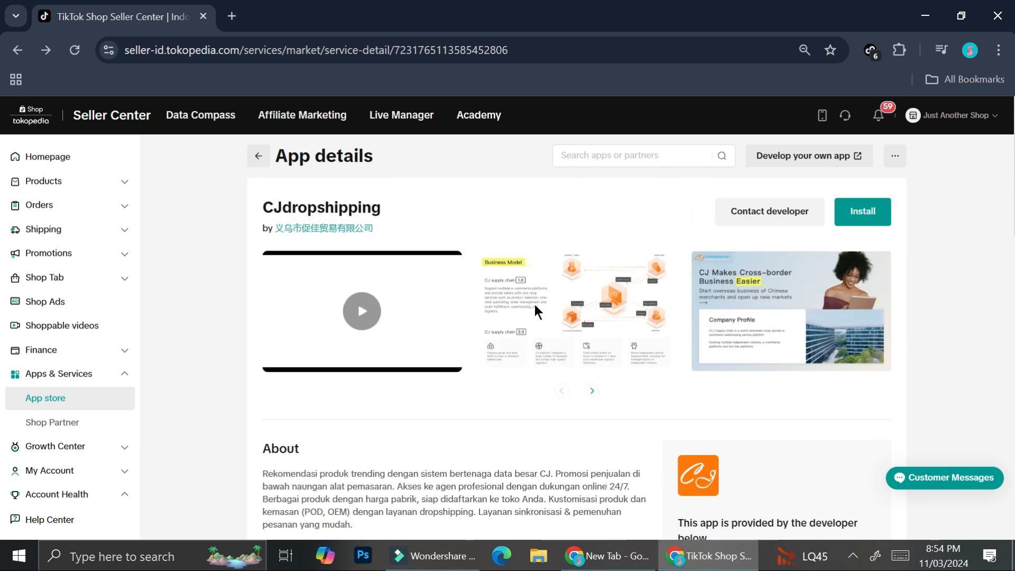
- Start installing CJdropshipping, review its installation settings and confirm the installation for Just Another Shop
{"action": "left_click", "coordinate": [862, 218]}
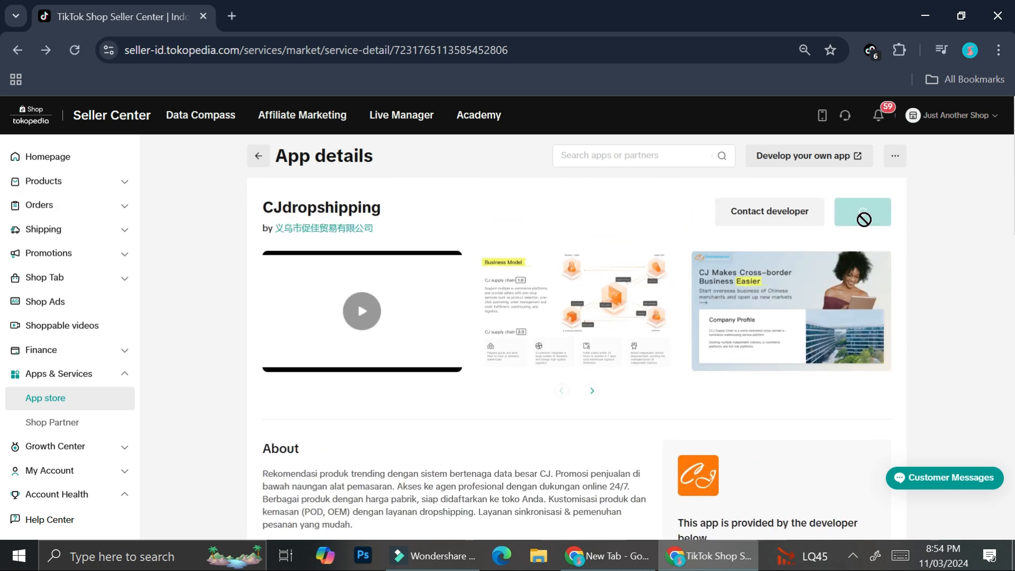
{"action": "scroll", "coordinate": [440, 344], "scroll_direction": "down", "scroll_amount": 3}
{"action": "scroll", "coordinate": [426, 310], "scroll_direction": "up", "scroll_amount": 2}
{"action": "scroll", "coordinate": [405, 367], "scroll_direction": "up", "scroll_amount": 2}
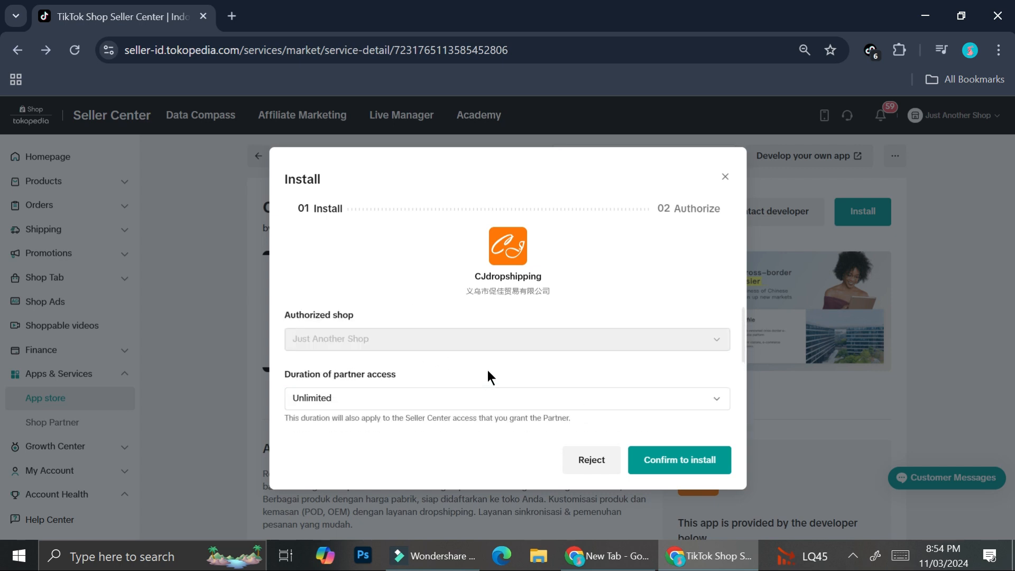
{"action": "scroll", "coordinate": [474, 394], "scroll_direction": "down", "scroll_amount": 2}
{"action": "scroll", "coordinate": [473, 394], "scroll_direction": "up", "scroll_amount": 2}
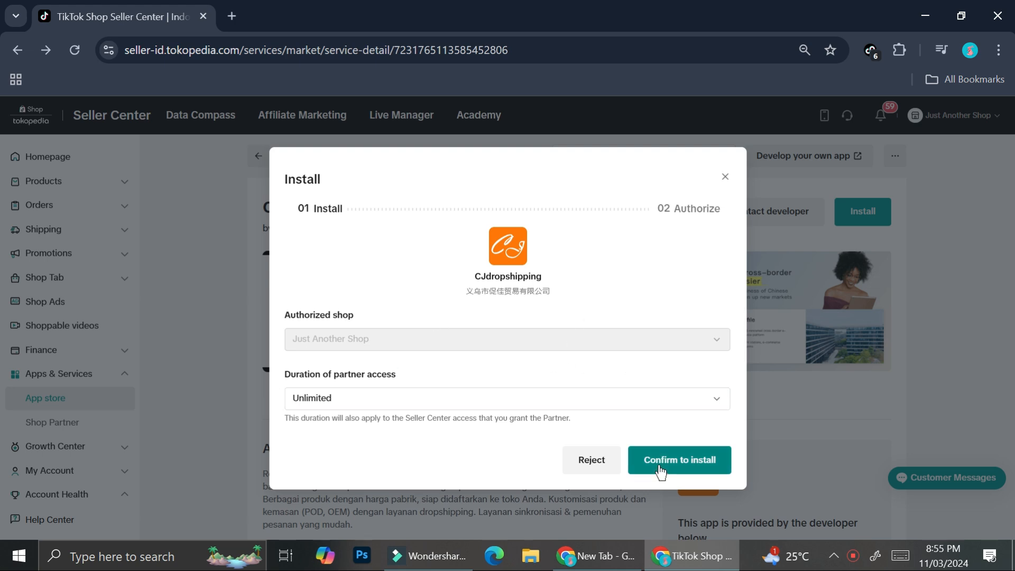
{"action": "left_click", "coordinate": [680, 460]}
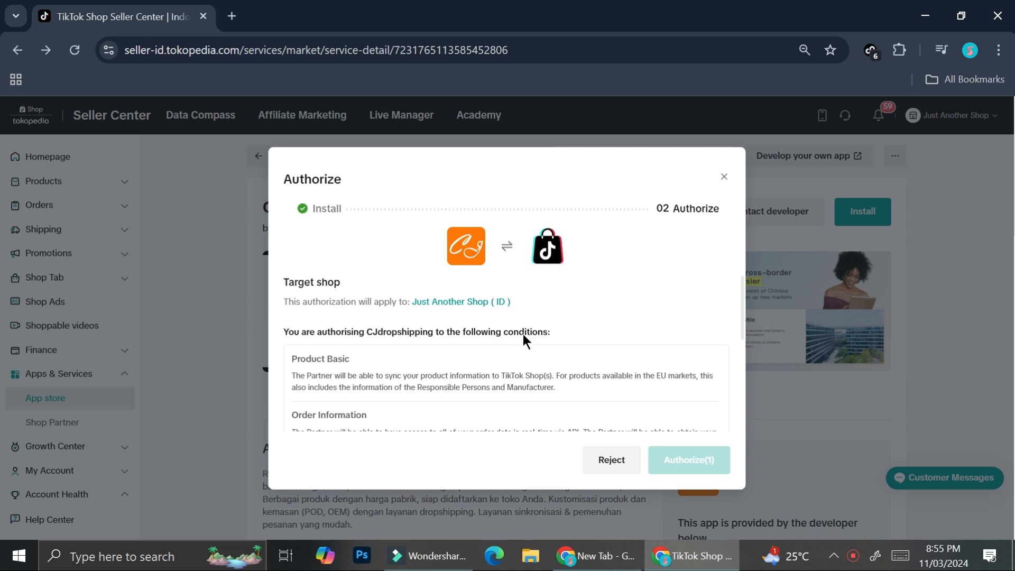
- Review the authorization conditions, acknowledge the data sharing statement and authorize CJdropshipping for the shop
{"action": "scroll", "coordinate": [582, 344], "scroll_direction": "down", "scroll_amount": 3}
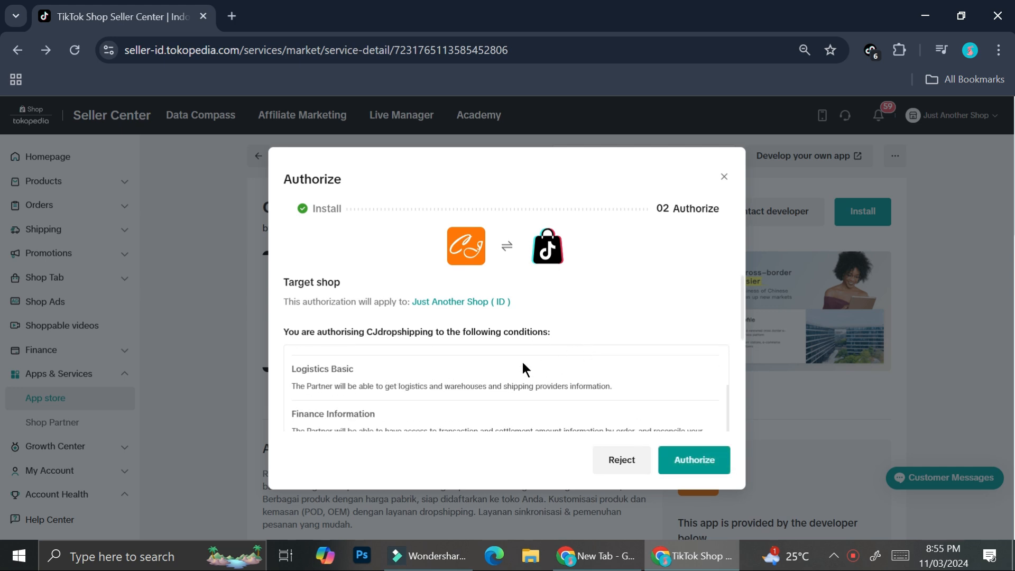
{"action": "scroll", "coordinate": [522, 364], "scroll_direction": "up", "scroll_amount": 3}
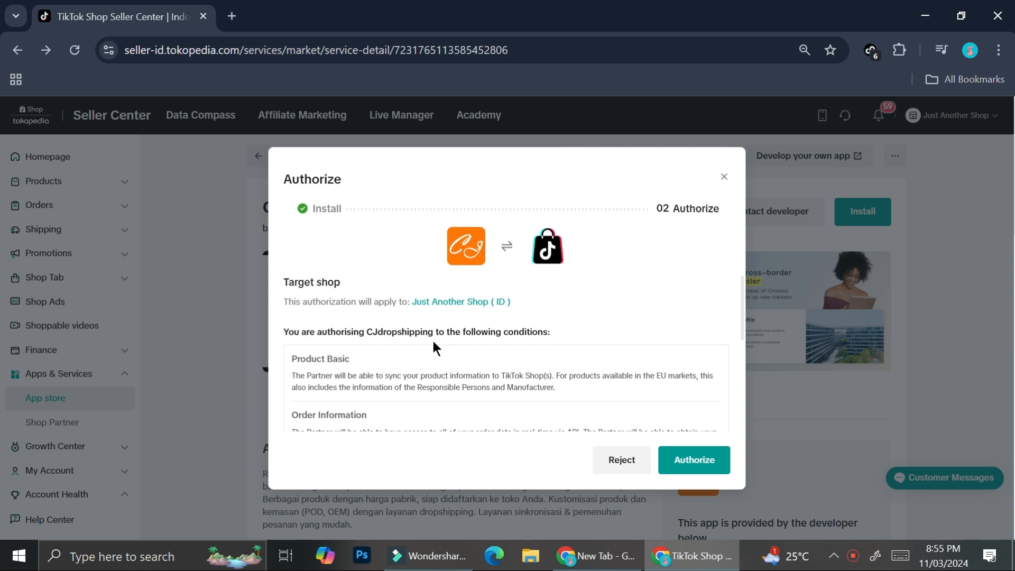
{"action": "scroll", "coordinate": [458, 374], "scroll_direction": "down", "scroll_amount": 3}
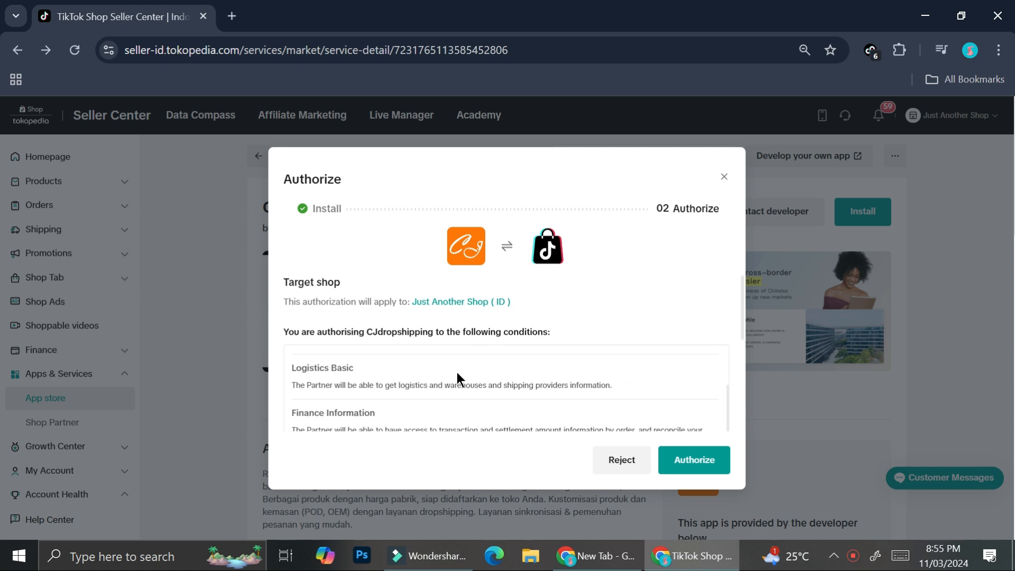
{"action": "scroll", "coordinate": [457, 373], "scroll_direction": "down", "scroll_amount": 2}
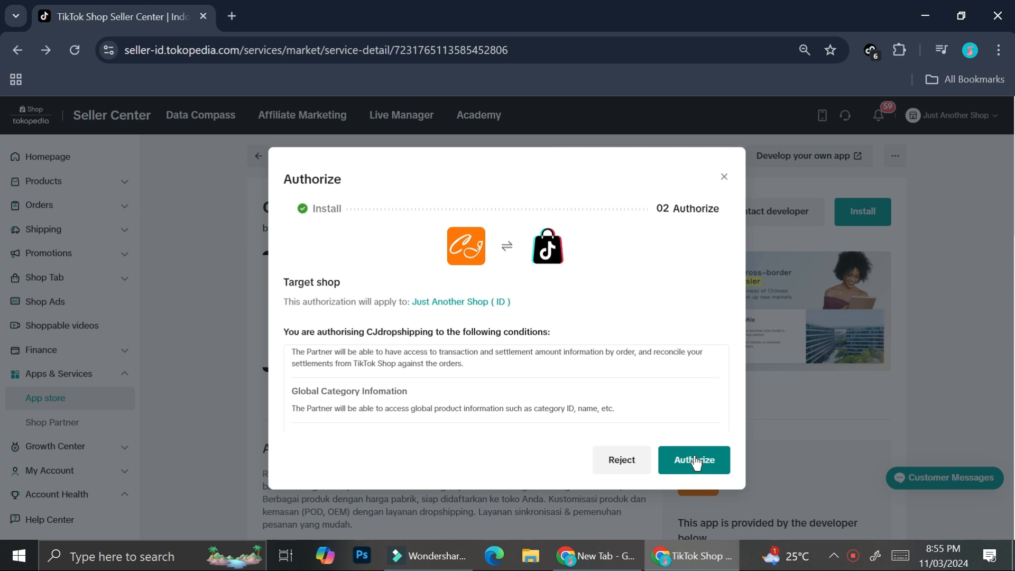
{"action": "scroll", "coordinate": [692, 431], "scroll_direction": "down", "scroll_amount": 5}
{"action": "left_click", "coordinate": [288, 381]}
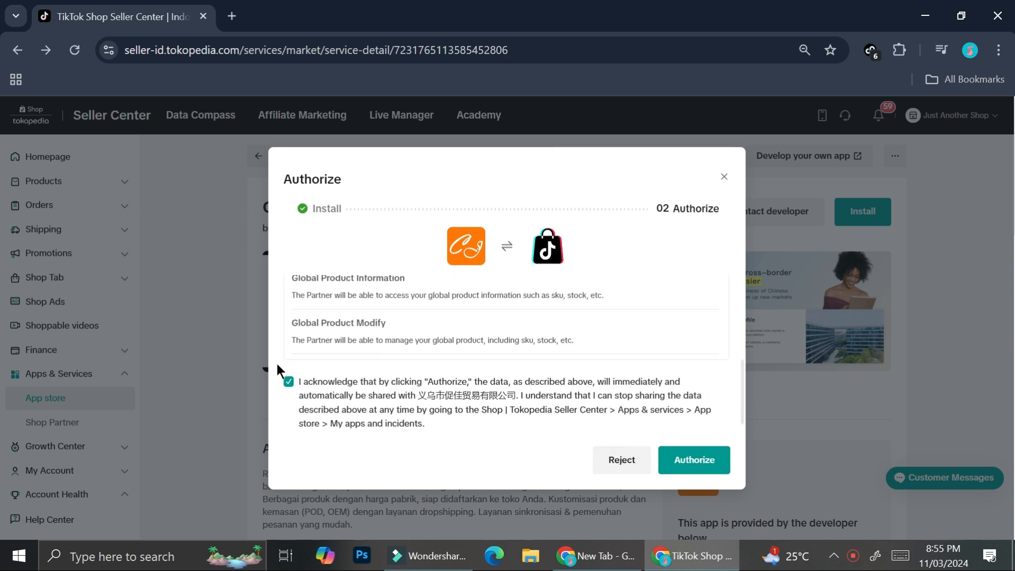
{"action": "left_click", "coordinate": [711, 452]}
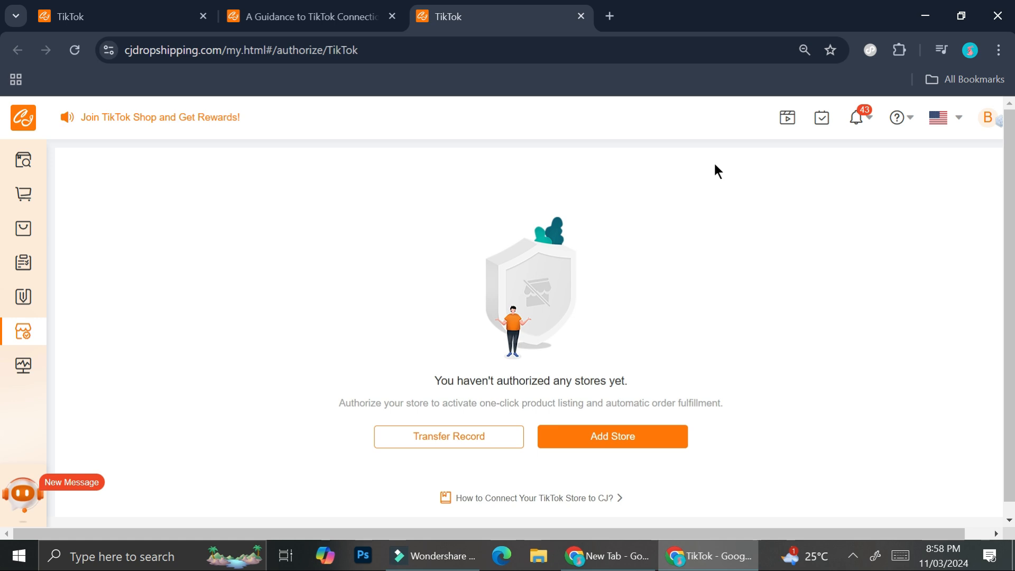
- Start adding a TikTok store in CJdropshipping, accept the listing and warehouse note, and review the seller account types
{"action": "left_click", "coordinate": [581, 443]}
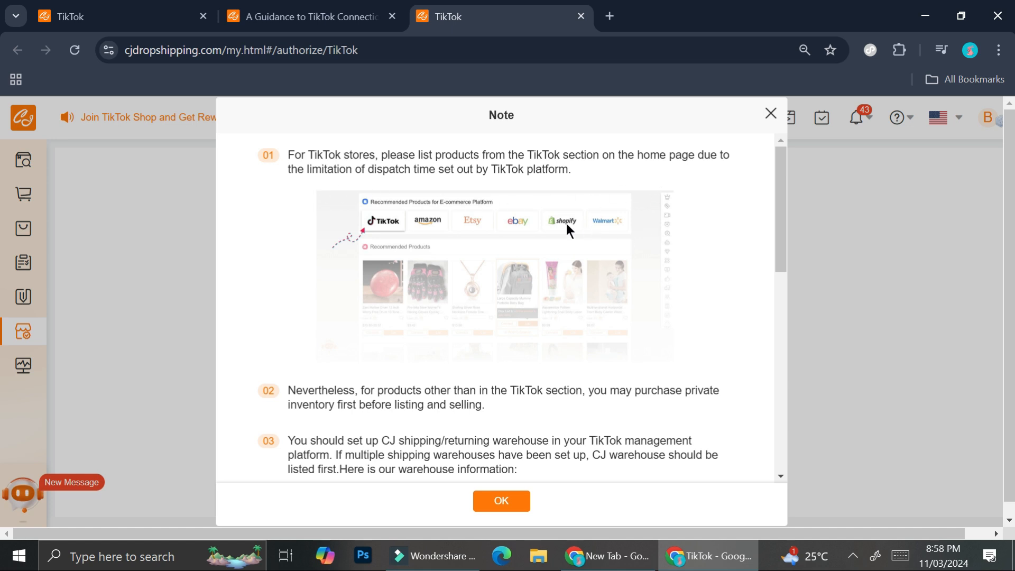
{"action": "scroll", "coordinate": [531, 351], "scroll_direction": "down", "scroll_amount": 9}
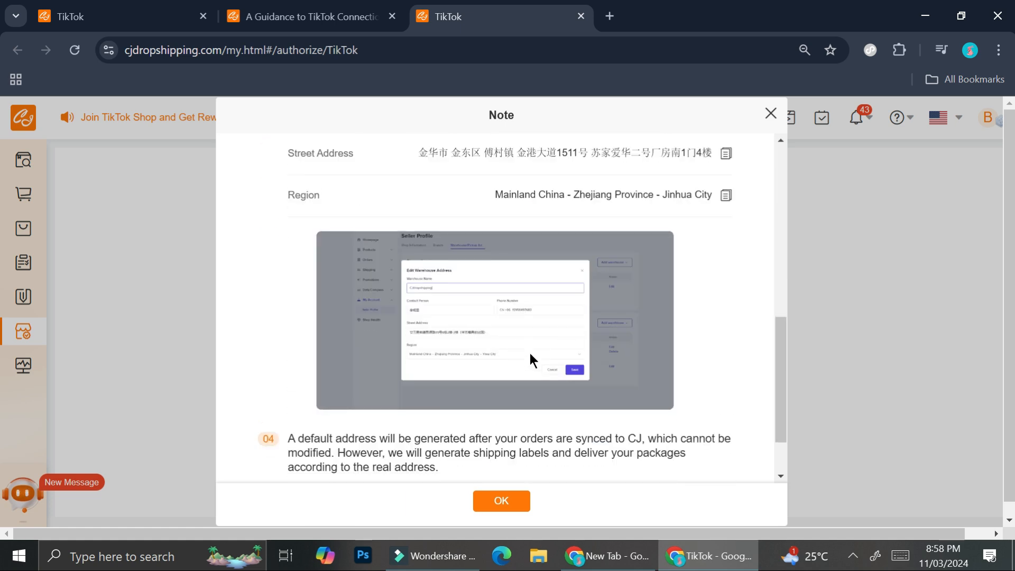
{"action": "scroll", "coordinate": [530, 353], "scroll_direction": "down", "scroll_amount": 3}
{"action": "left_click", "coordinate": [509, 501]}
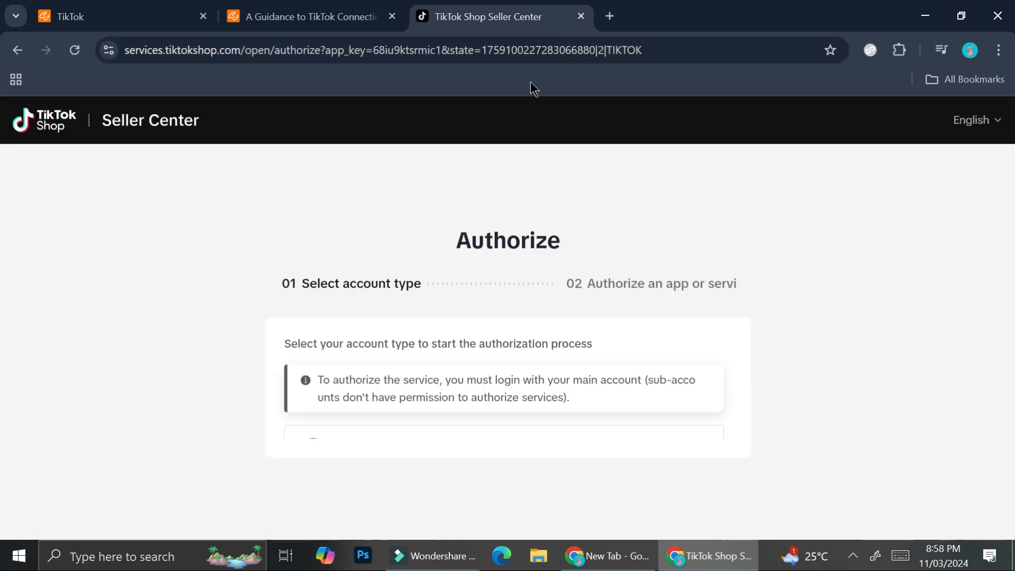
{"action": "scroll", "coordinate": [606, 362], "scroll_direction": "down", "scroll_amount": 3}
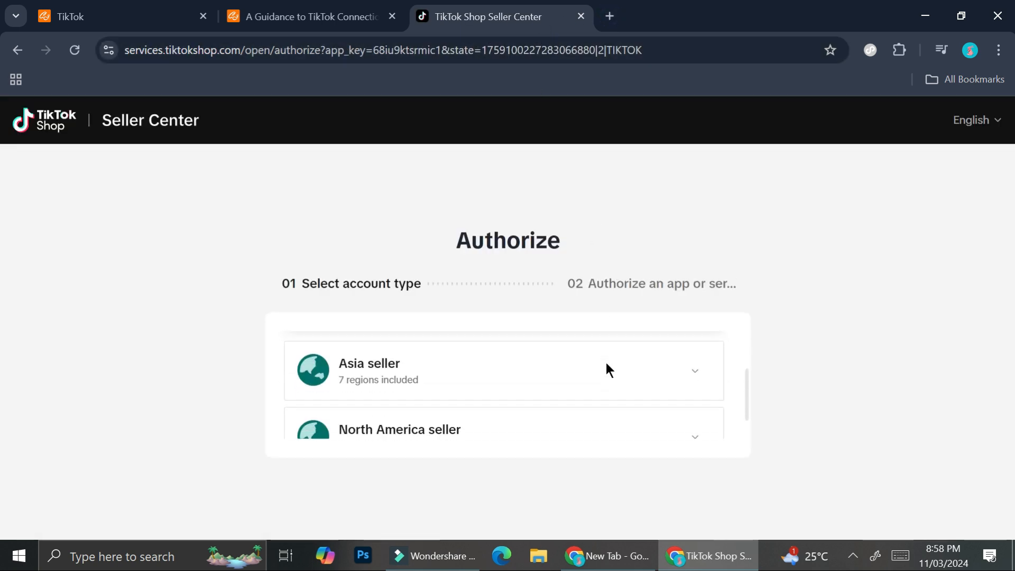
{"action": "scroll", "coordinate": [517, 367], "scroll_direction": "up", "scroll_amount": 3}
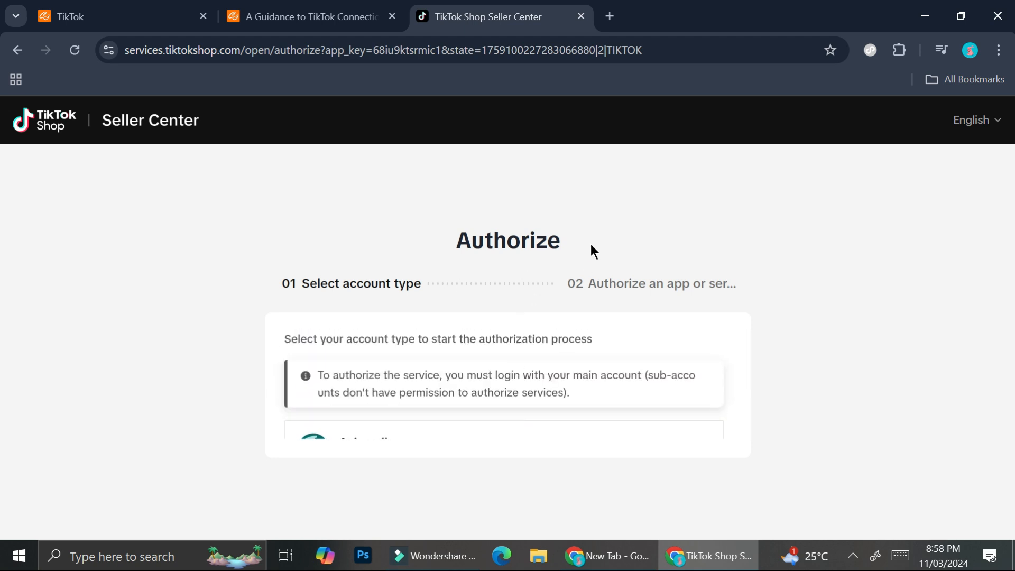
{"action": "scroll", "coordinate": [420, 350], "scroll_direction": "down", "scroll_amount": 3}
{"action": "scroll", "coordinate": [421, 350], "scroll_direction": "up", "scroll_amount": 3}
- Switch to the guide "A Guidance to TikTok Connection" and read its listed connection steps
{"action": "left_click", "coordinate": [268, 6]}
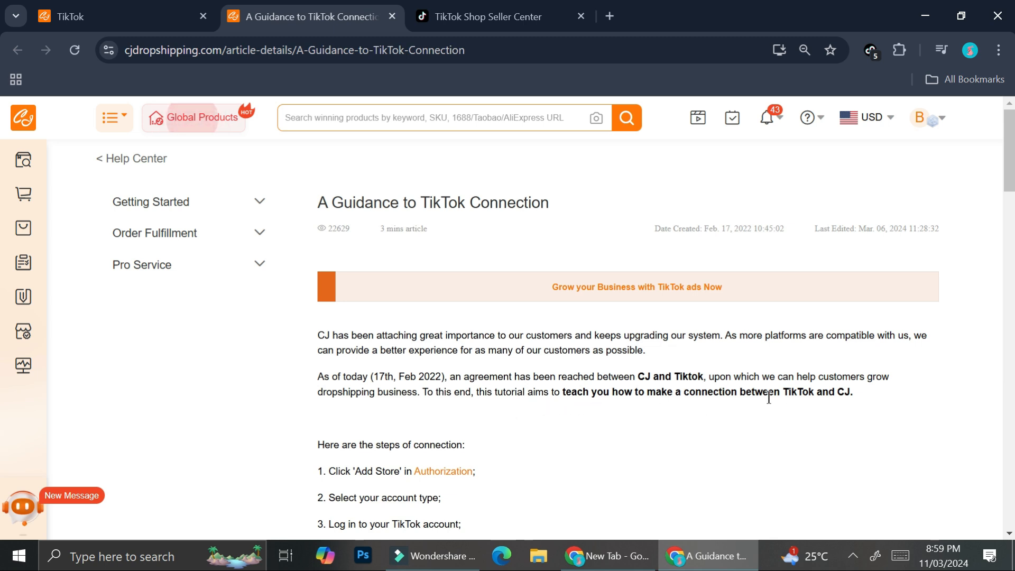
{"action": "scroll", "coordinate": [510, 392], "scroll_direction": "down", "scroll_amount": 1}
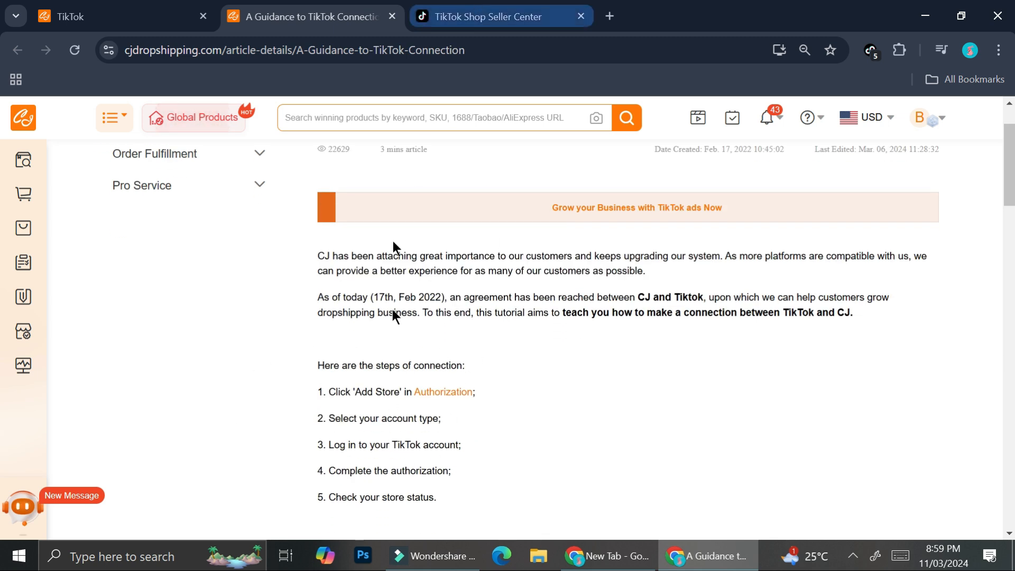
- Read the guide's special note on the account type and highlight the words "Chinese mainland and the HK SAR"
{"action": "scroll", "coordinate": [417, 356], "scroll_direction": "down", "scroll_amount": 3}
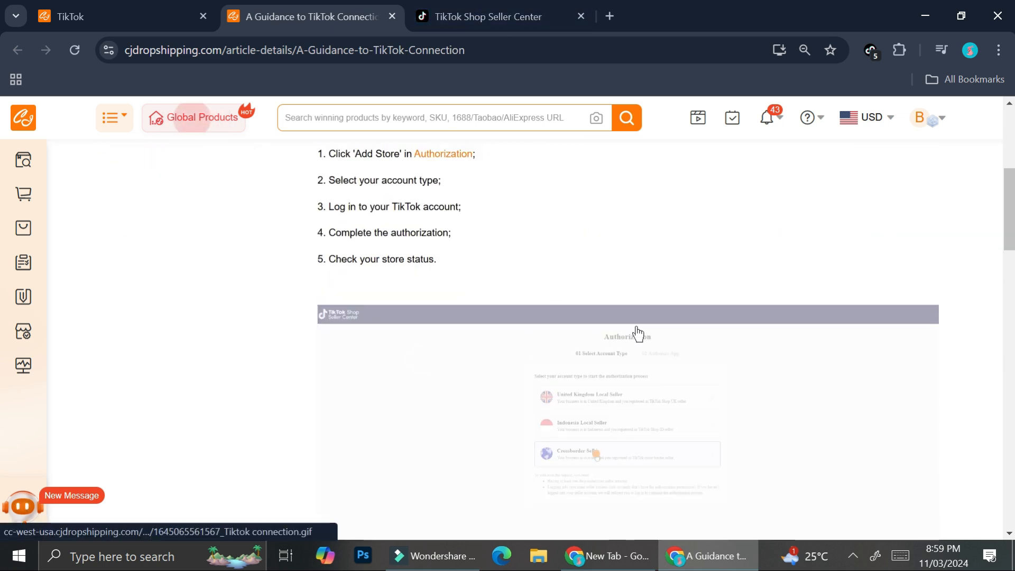
{"action": "scroll", "coordinate": [329, 381], "scroll_direction": "down", "scroll_amount": 1}
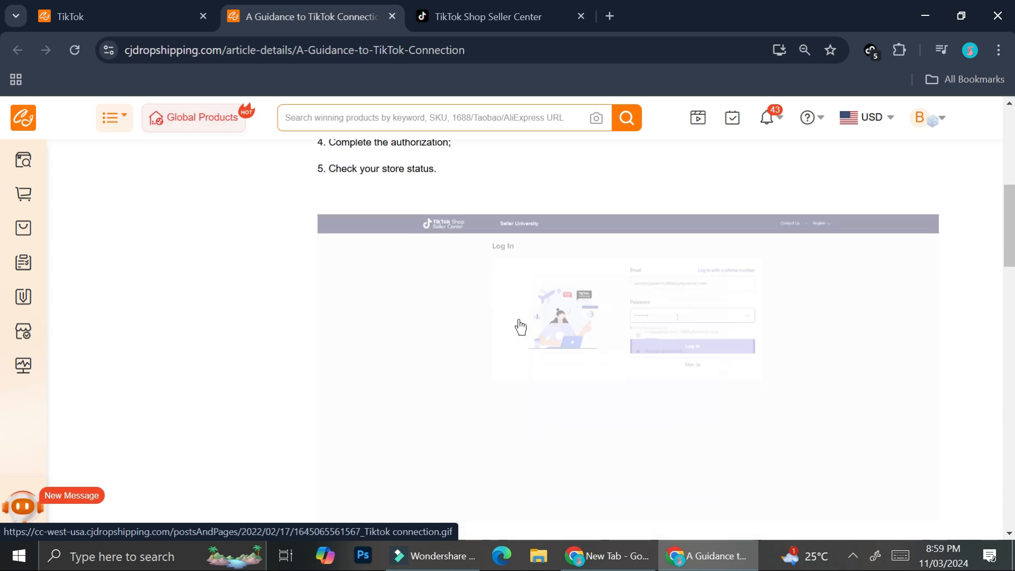
{"action": "scroll", "coordinate": [521, 327], "scroll_direction": "down", "scroll_amount": 5}
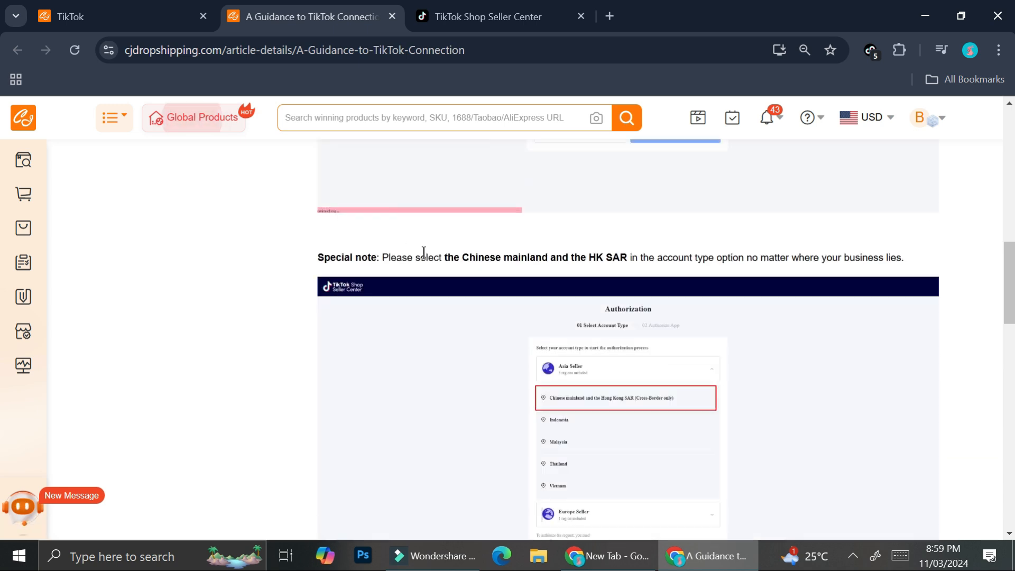
{"action": "left_click_drag", "start_coordinate": [467, 260], "coordinate": [631, 259]}
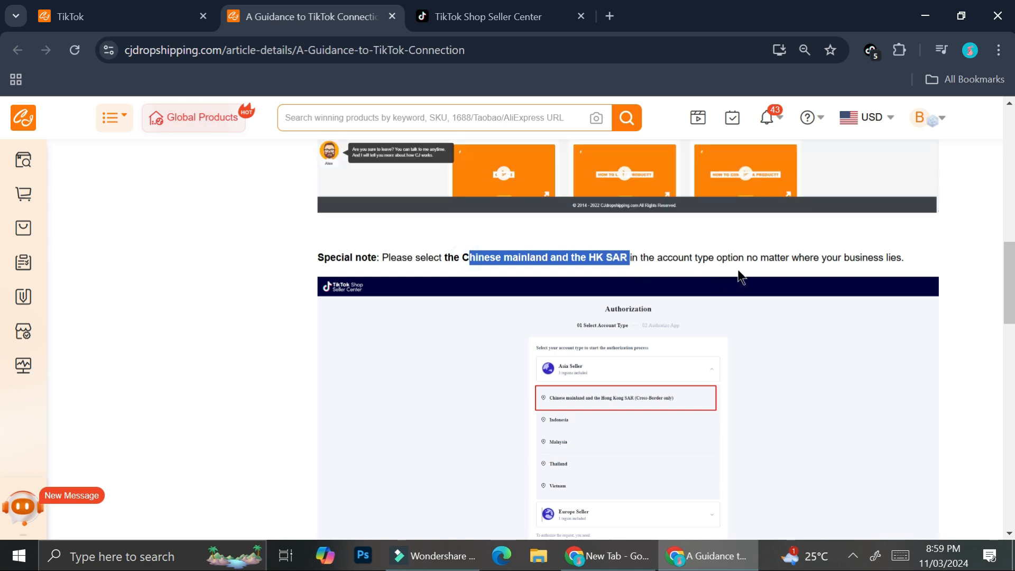
{"action": "scroll", "coordinate": [905, 301], "scroll_direction": "down", "scroll_amount": 3}
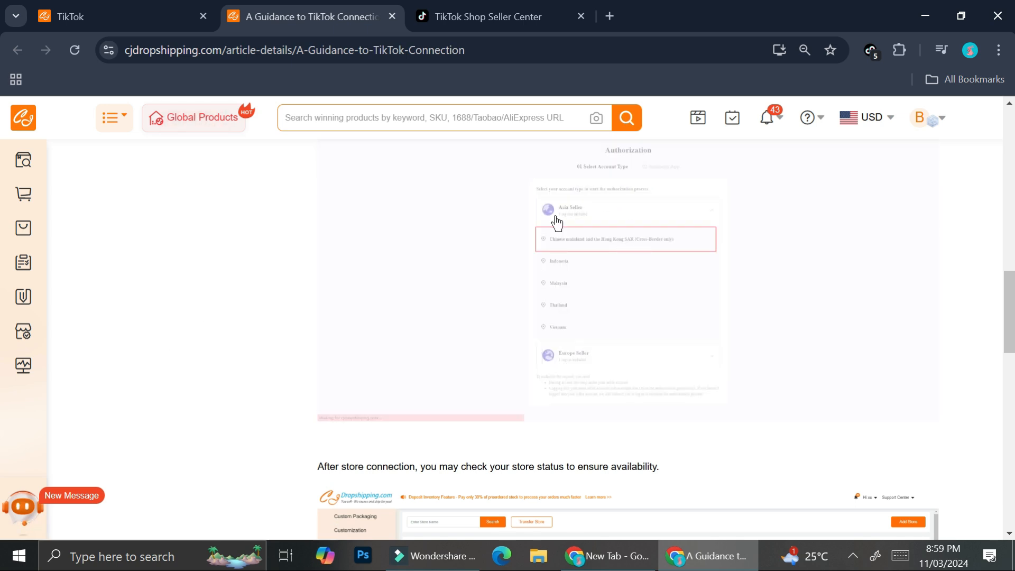
{"action": "scroll", "coordinate": [476, 310], "scroll_direction": "up", "scroll_amount": 3}
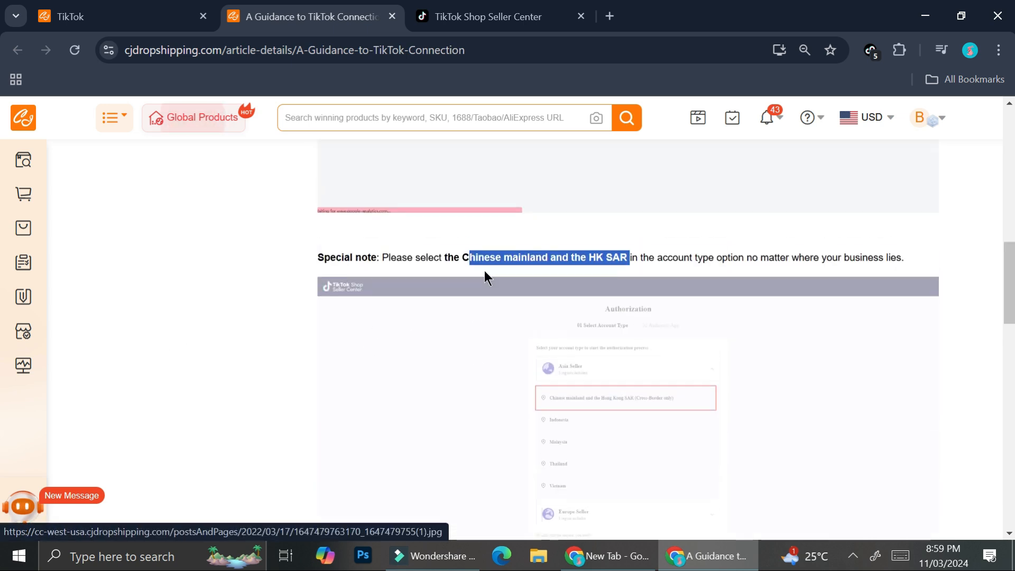
{"action": "left_click_drag", "start_coordinate": [461, 257], "coordinate": [628, 263]}
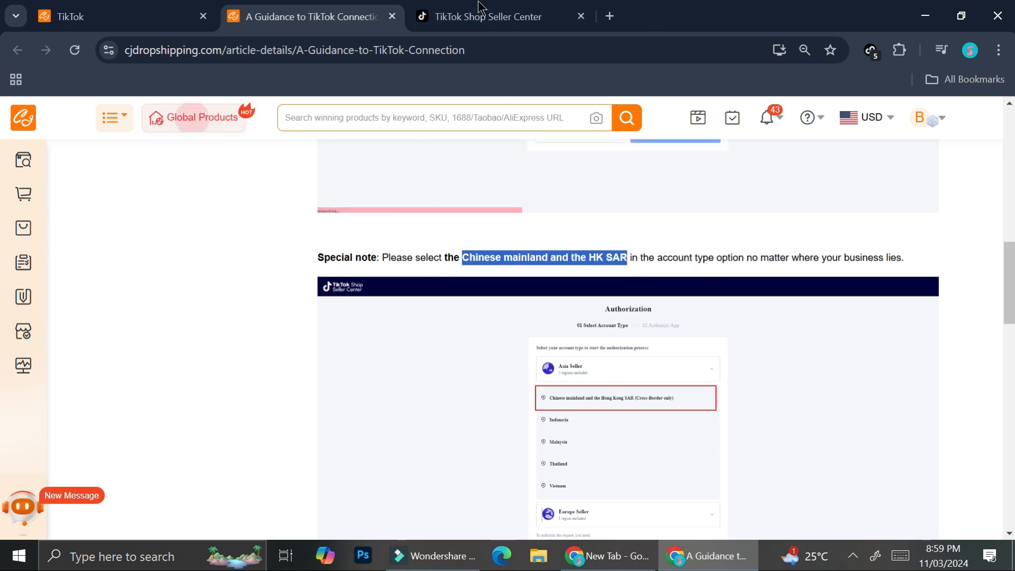
- Return to the TikTok Shop authorization, choose Chinese mainland and the Hong Kong SAR (Cross-Border only) under Asia seller, and proceed
{"action": "left_click", "coordinate": [486, 16]}
{"action": "scroll", "coordinate": [497, 392], "scroll_direction": "down", "scroll_amount": 2}
{"action": "left_click", "coordinate": [408, 386]}
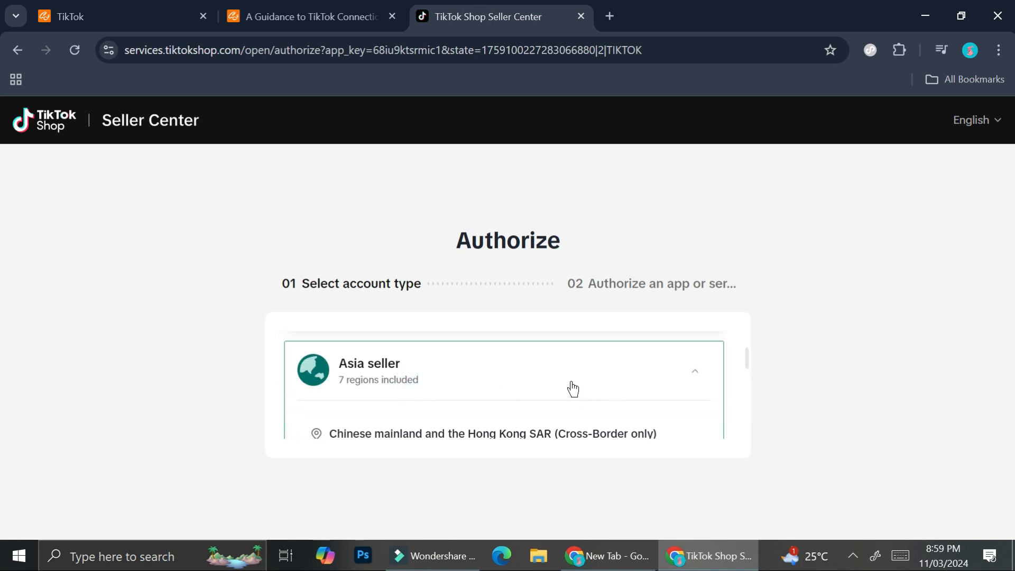
{"action": "scroll", "coordinate": [566, 376], "scroll_direction": "down", "scroll_amount": 5}
{"action": "scroll", "coordinate": [566, 370], "scroll_direction": "up", "scroll_amount": 3}
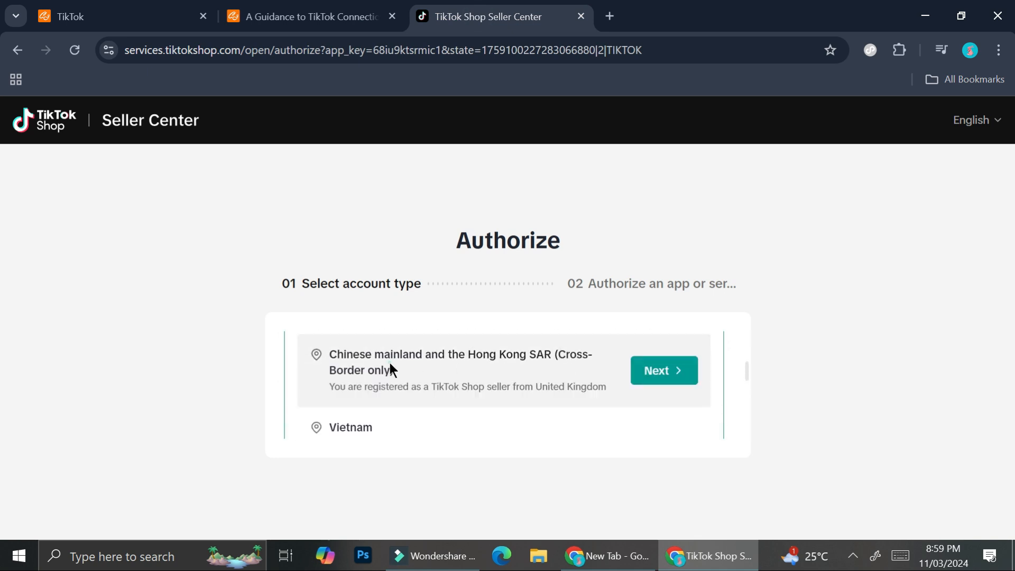
{"action": "left_click", "coordinate": [655, 371]}
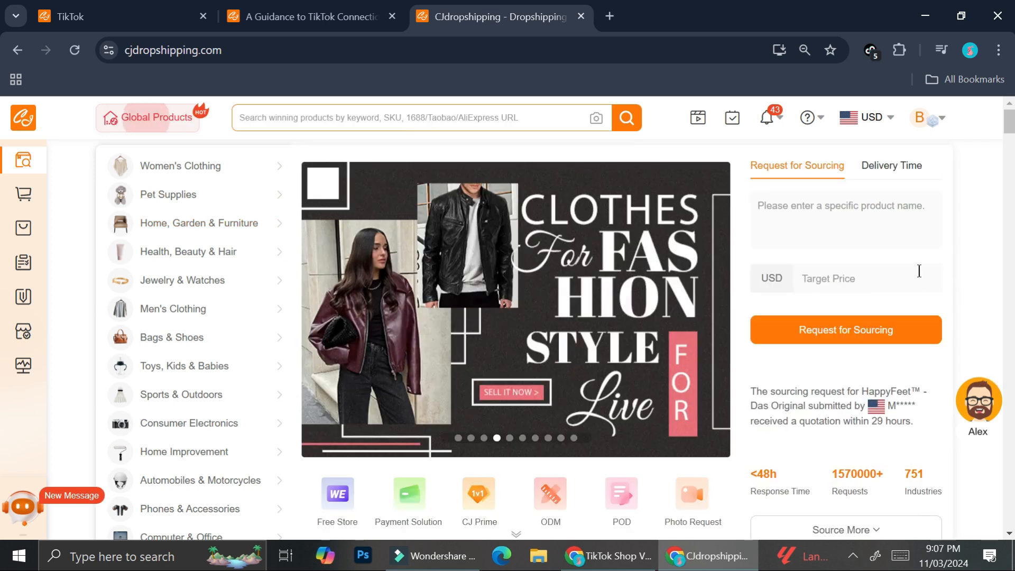
- Look through the product sections of the CJdropshipping homepage and find the recommended products for e-commerce platforms
{"action": "scroll", "coordinate": [918, 273], "scroll_direction": "down", "scroll_amount": 4}
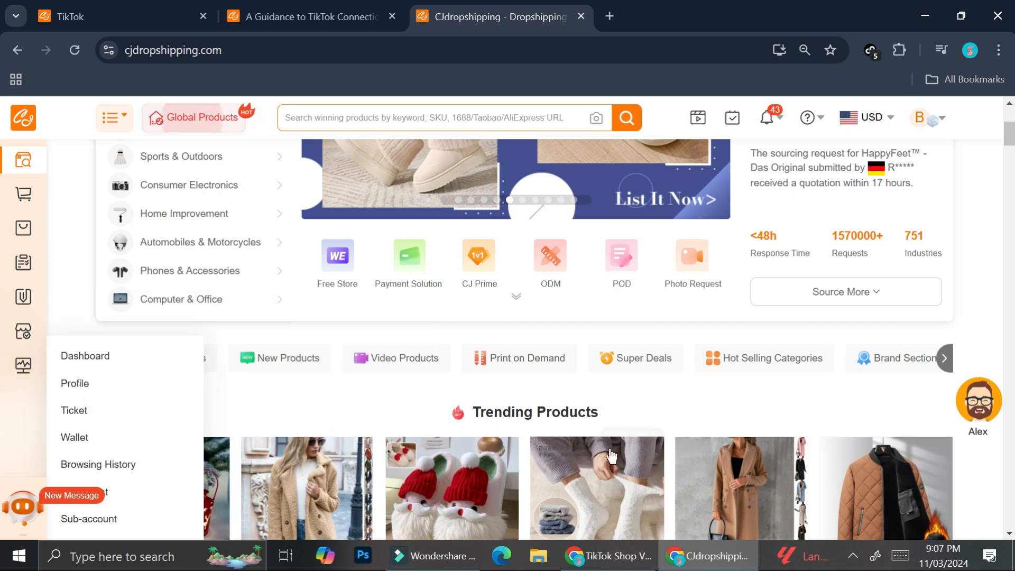
{"action": "scroll", "coordinate": [568, 407], "scroll_direction": "down", "scroll_amount": 2}
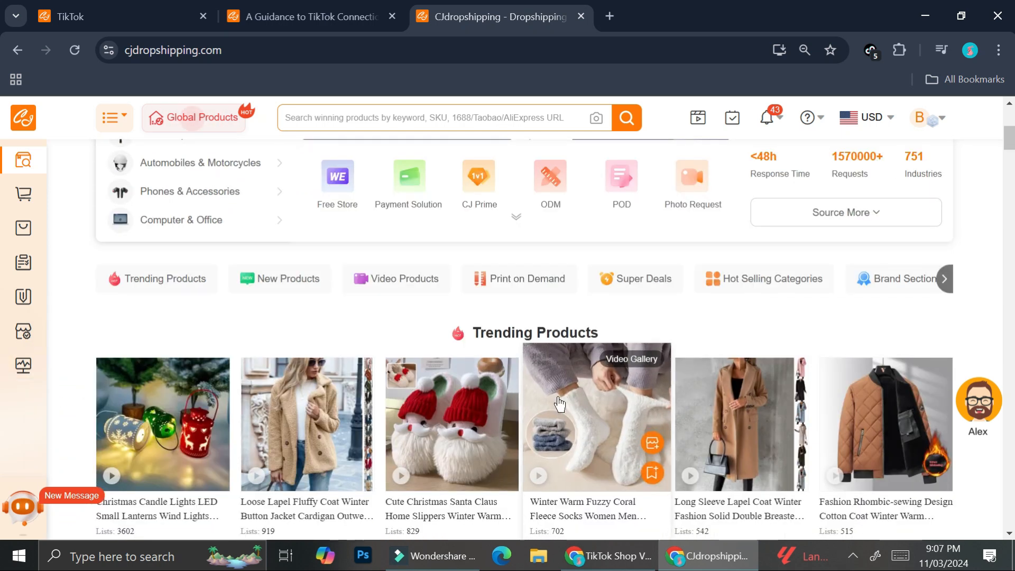
{"action": "scroll", "coordinate": [582, 392], "scroll_direction": "down", "scroll_amount": 3}
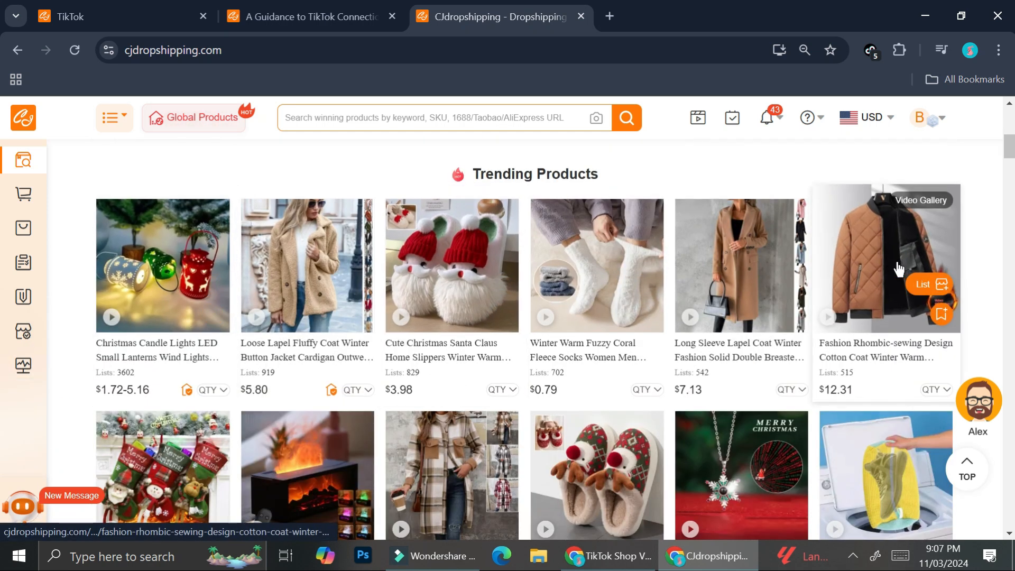
{"action": "scroll", "coordinate": [230, 238], "scroll_direction": "down", "scroll_amount": 8}
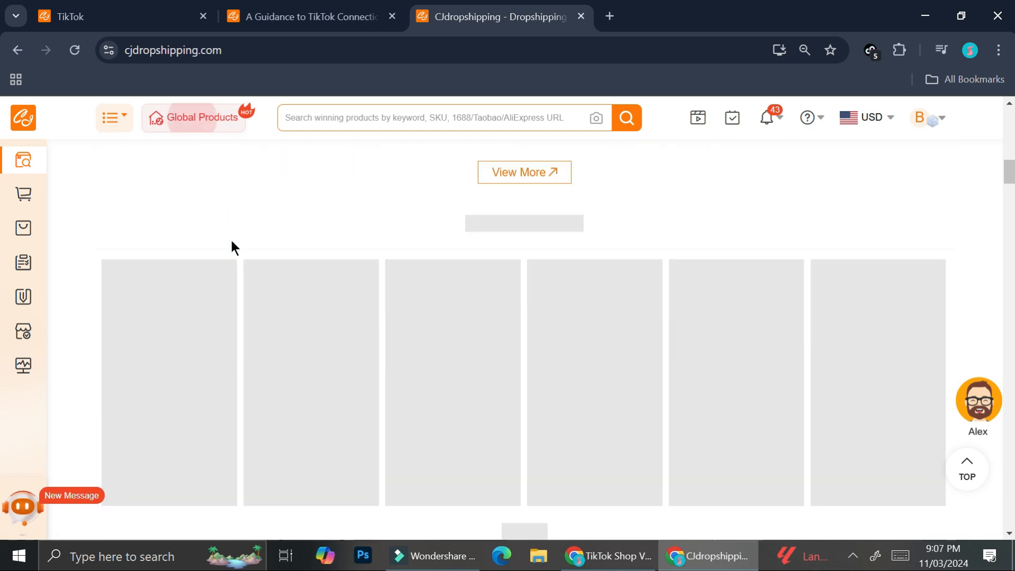
{"action": "scroll", "coordinate": [346, 245], "scroll_direction": "down", "scroll_amount": 5}
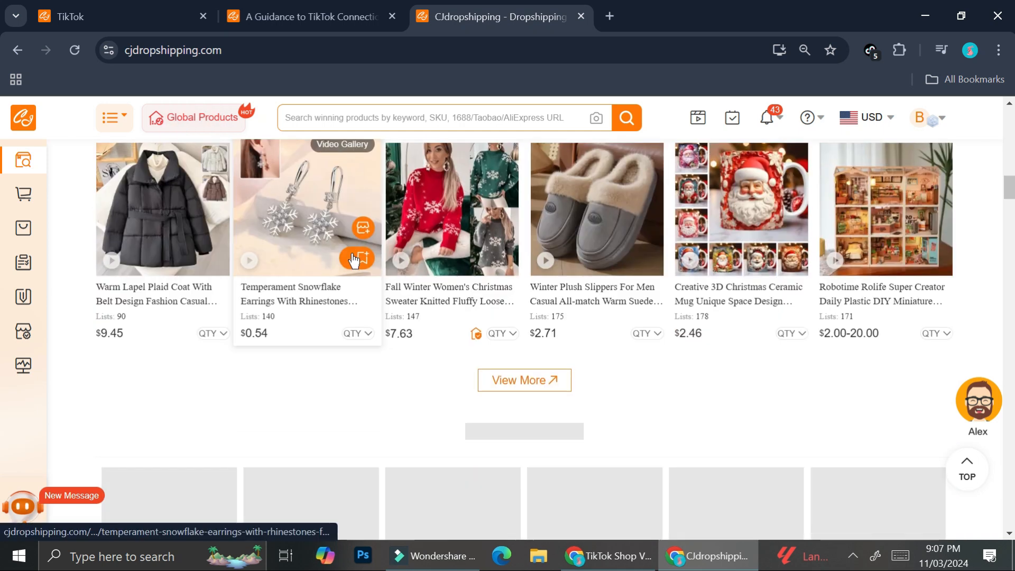
{"action": "scroll", "coordinate": [354, 260], "scroll_direction": "down", "scroll_amount": 4}
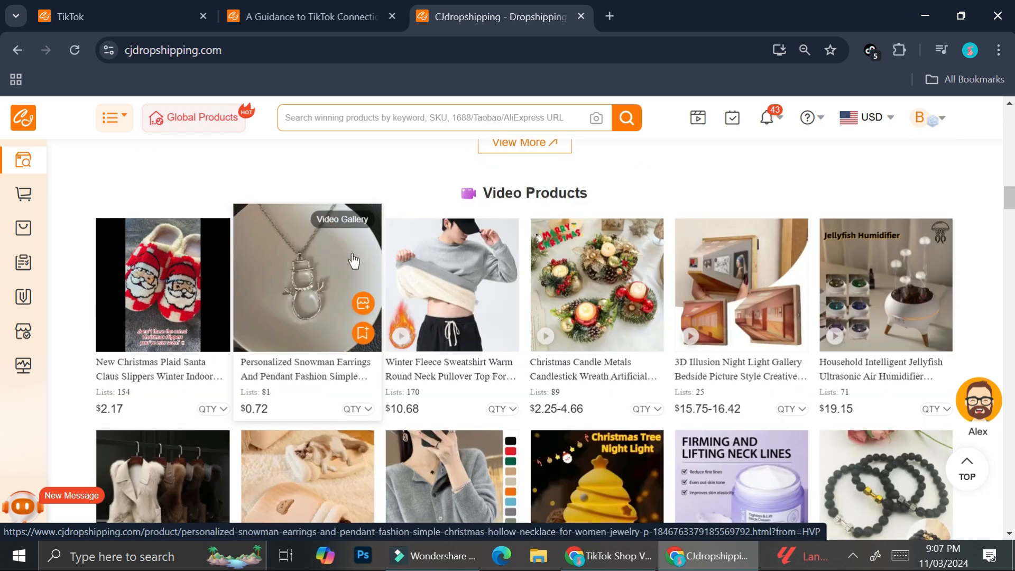
{"action": "scroll", "coordinate": [354, 259], "scroll_direction": "down", "scroll_amount": 15}
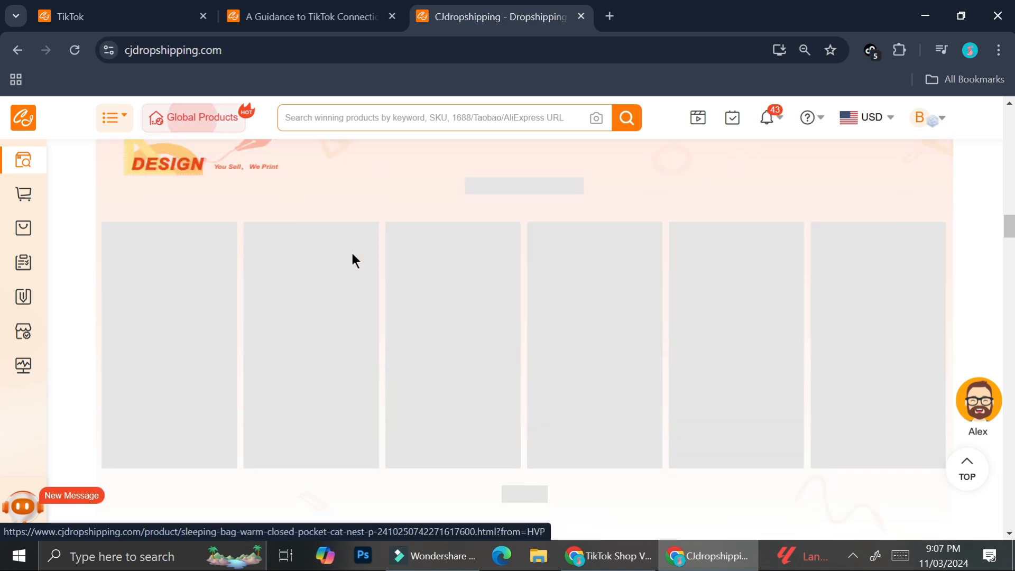
{"action": "scroll", "coordinate": [354, 259], "scroll_direction": "down", "scroll_amount": 10}
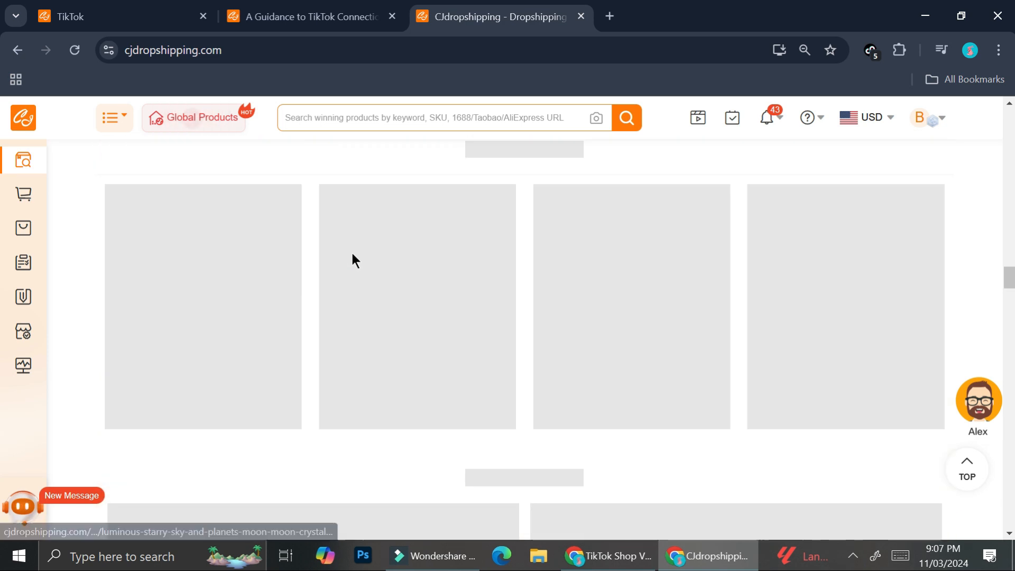
{"action": "scroll", "coordinate": [352, 255], "scroll_direction": "down", "scroll_amount": 8}
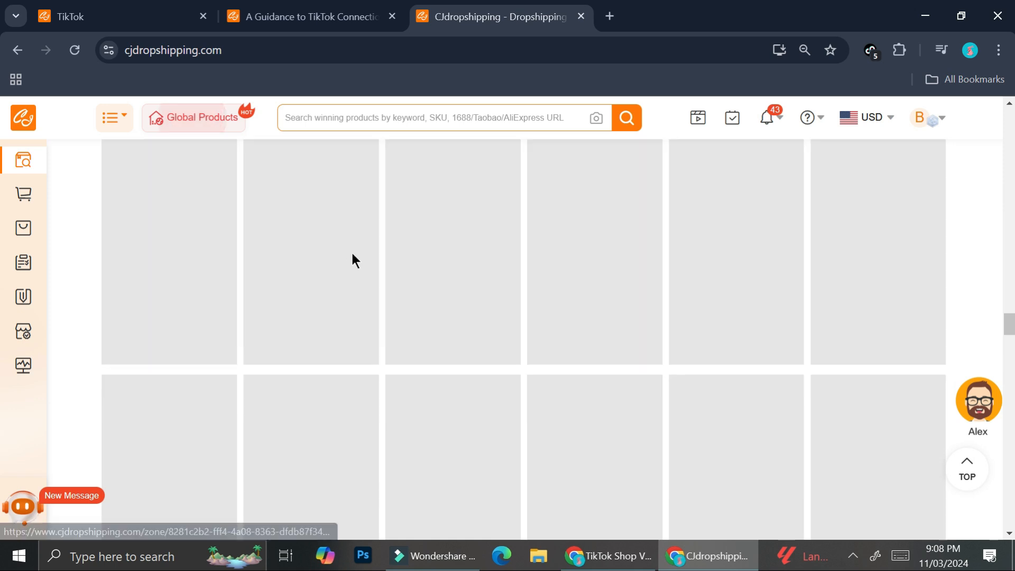
{"action": "scroll", "coordinate": [351, 251], "scroll_direction": "up", "scroll_amount": 3}
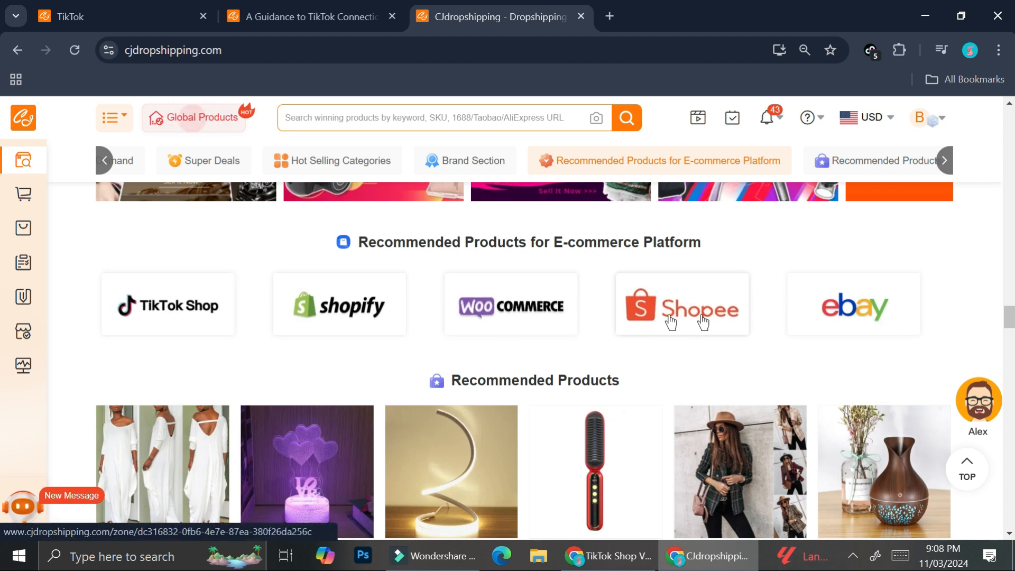
- Open the recommended products for TikTok Shop and browse the US Local Shop listings
{"action": "left_click", "coordinate": [161, 302]}
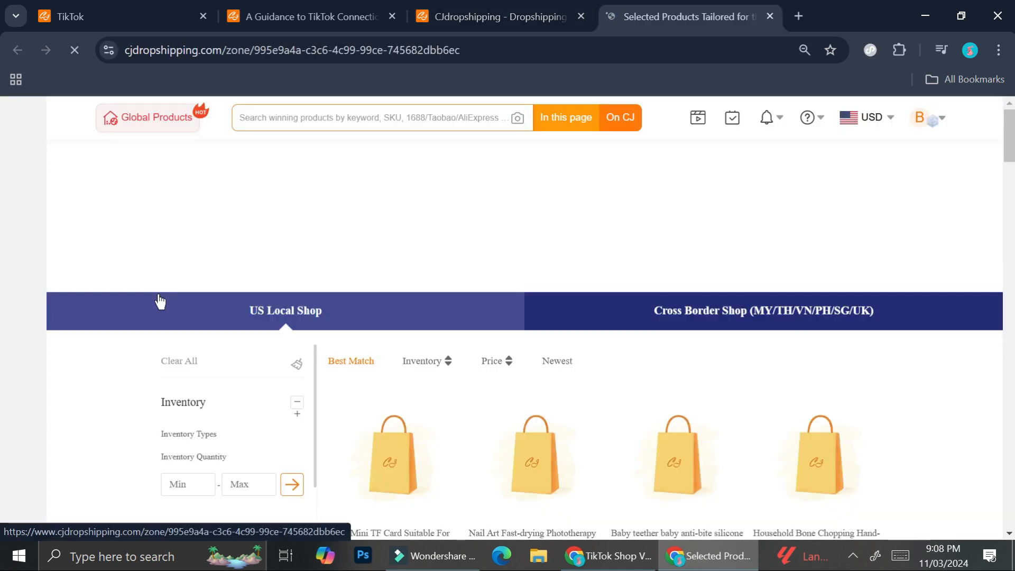
{"action": "scroll", "coordinate": [785, 345], "scroll_direction": "down", "scroll_amount": 4}
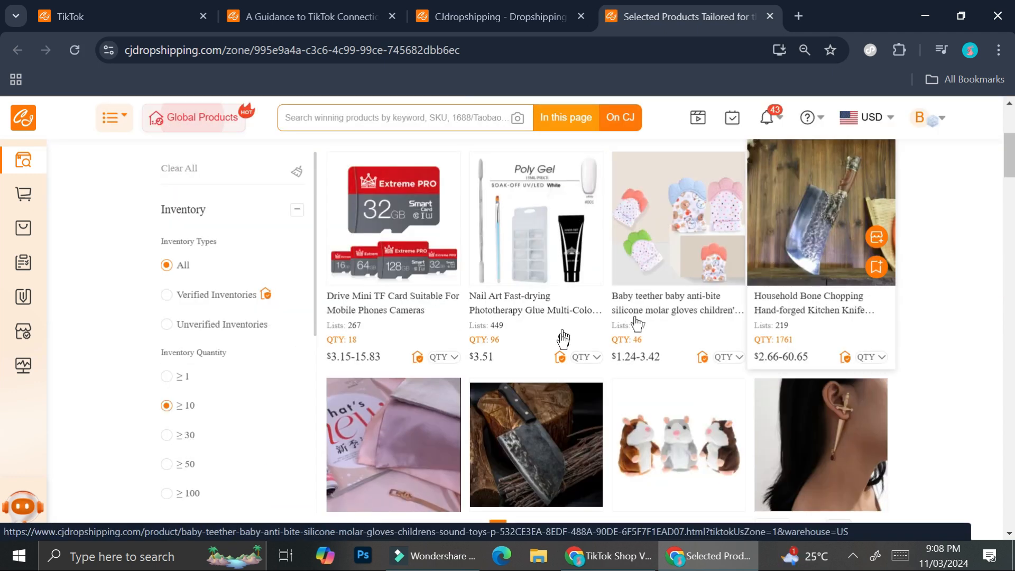
{"action": "scroll", "coordinate": [562, 344], "scroll_direction": "down", "scroll_amount": 3}
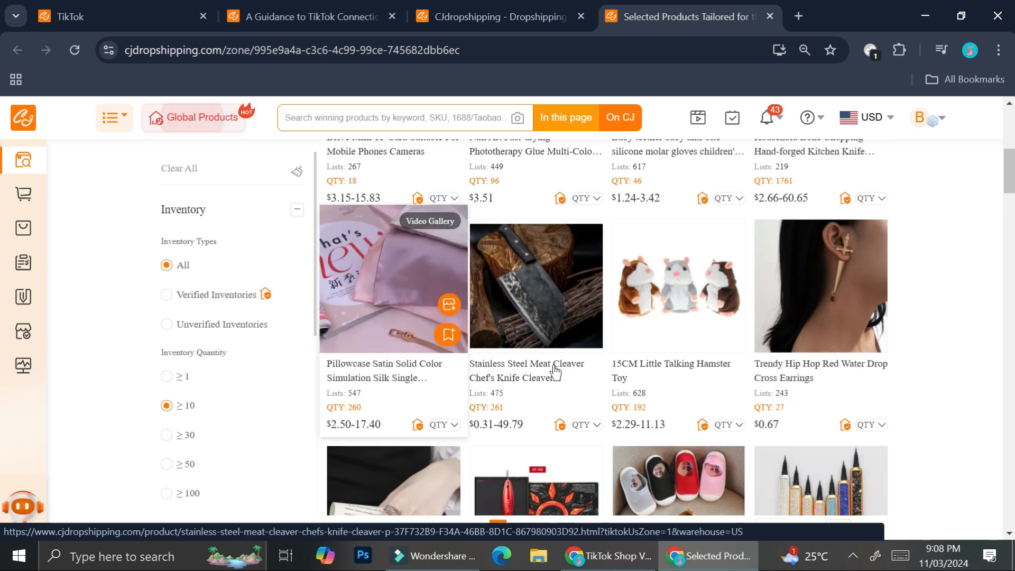
{"action": "scroll", "coordinate": [555, 372], "scroll_direction": "down", "scroll_amount": 3}
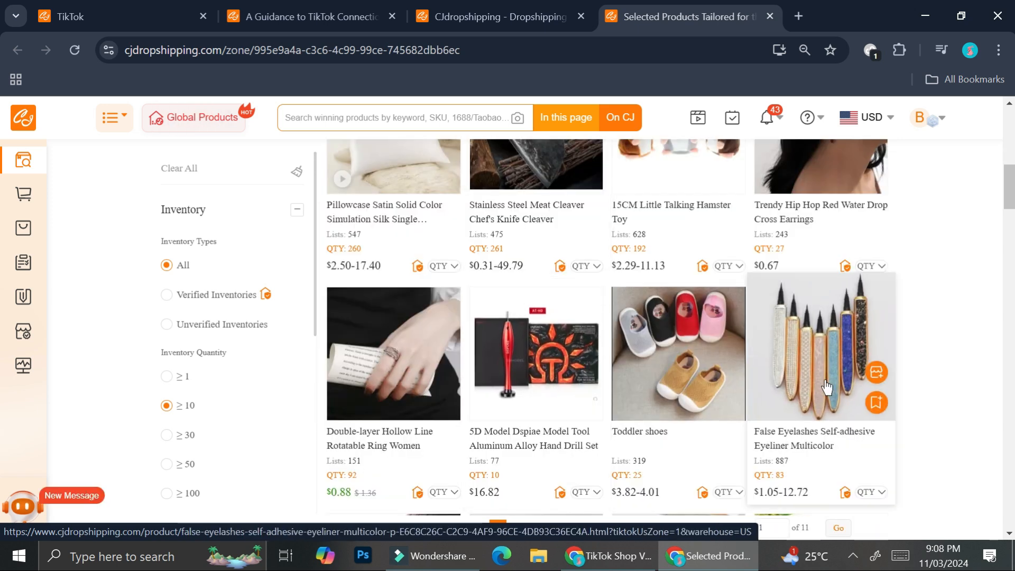
{"action": "scroll", "coordinate": [825, 392], "scroll_direction": "down", "scroll_amount": 3}
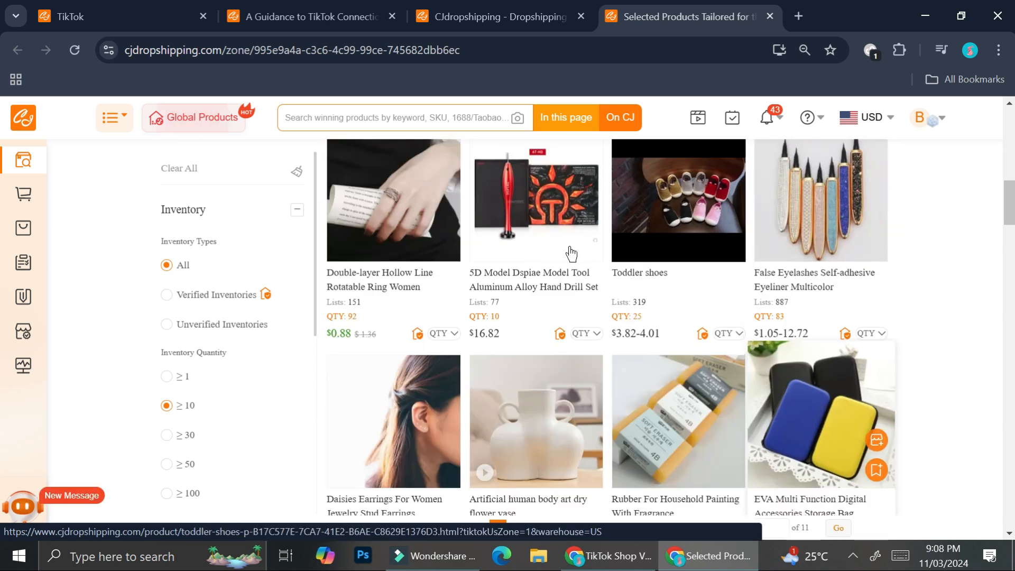
- Open the Double-layer Hollow Line Rotatable Ring Women, review its shipping details and listing form, and close the form without listing
{"action": "left_click", "coordinate": [400, 232]}
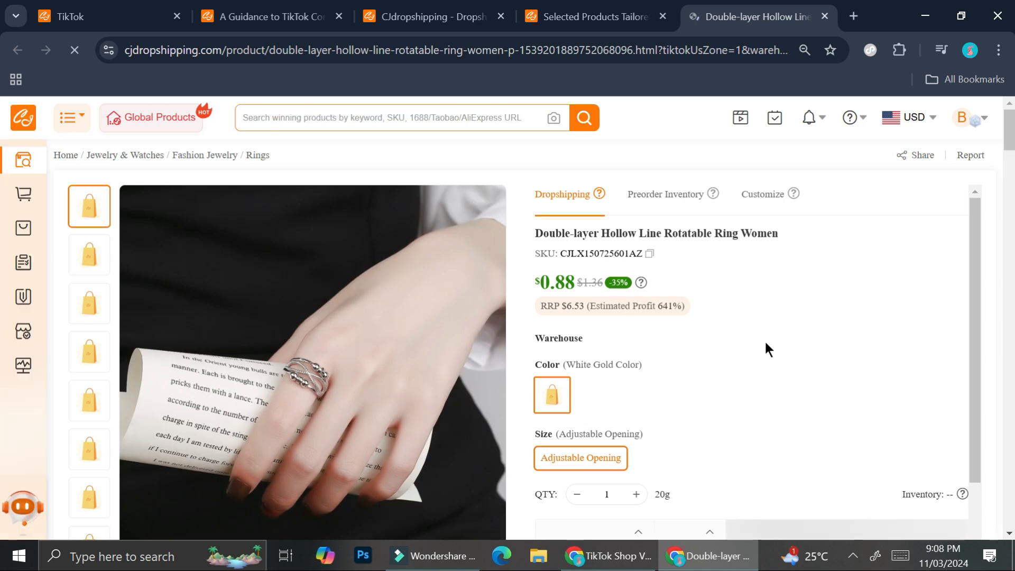
{"action": "scroll", "coordinate": [765, 341], "scroll_direction": "down", "scroll_amount": 2}
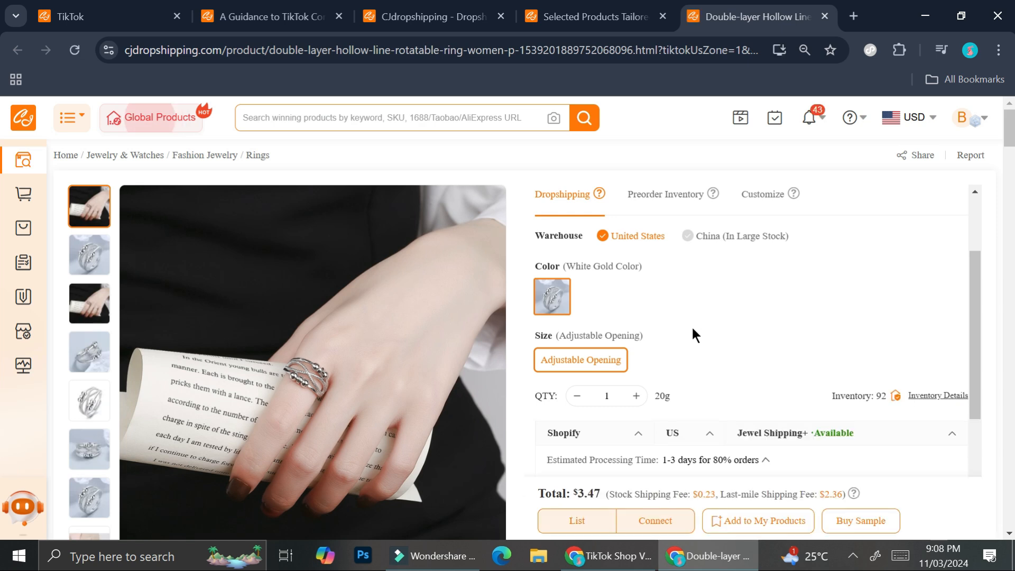
{"action": "scroll", "coordinate": [691, 326], "scroll_direction": "down", "scroll_amount": 5}
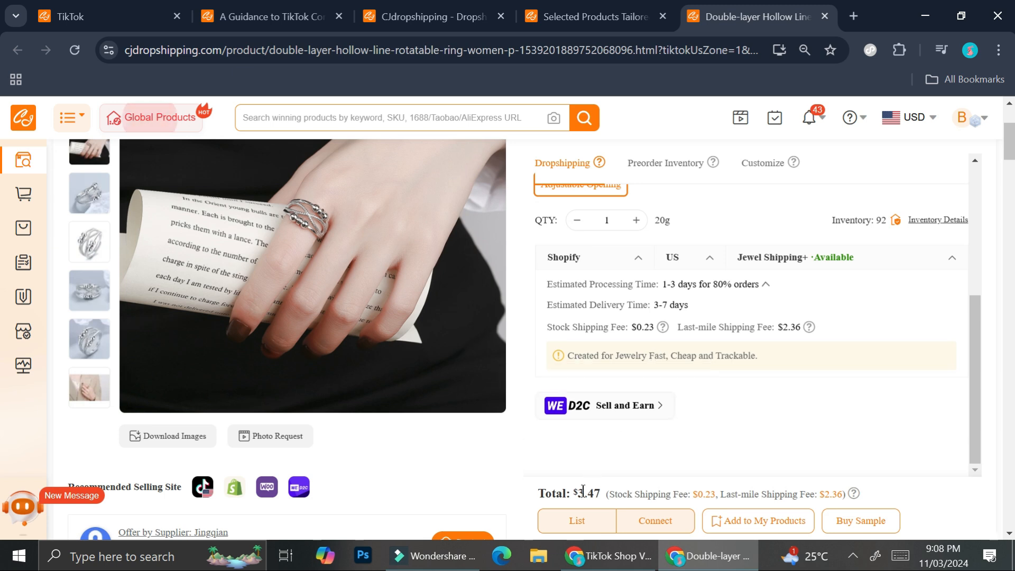
{"action": "left_click", "coordinate": [577, 521]}
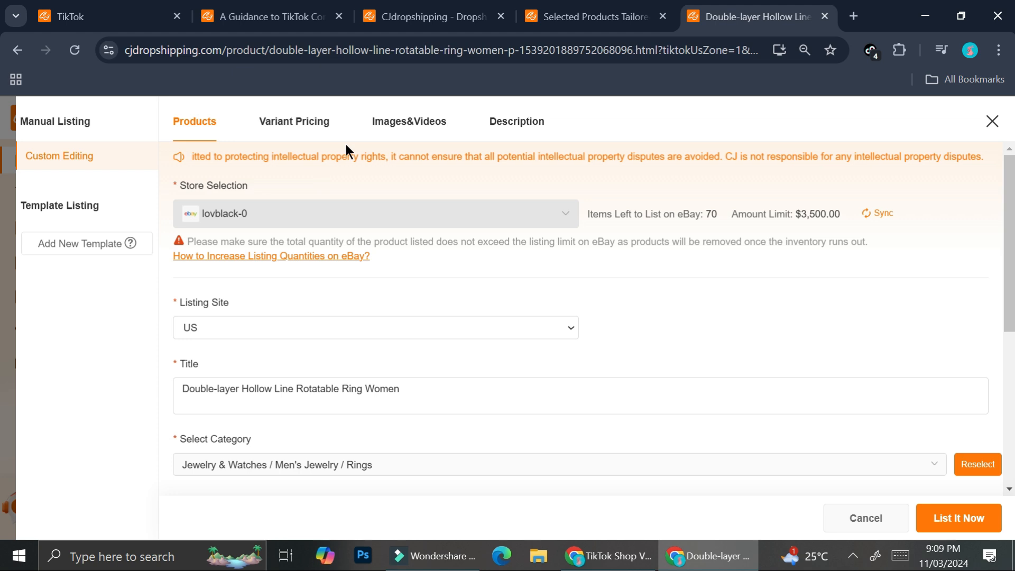
{"action": "left_click", "coordinate": [992, 122]}
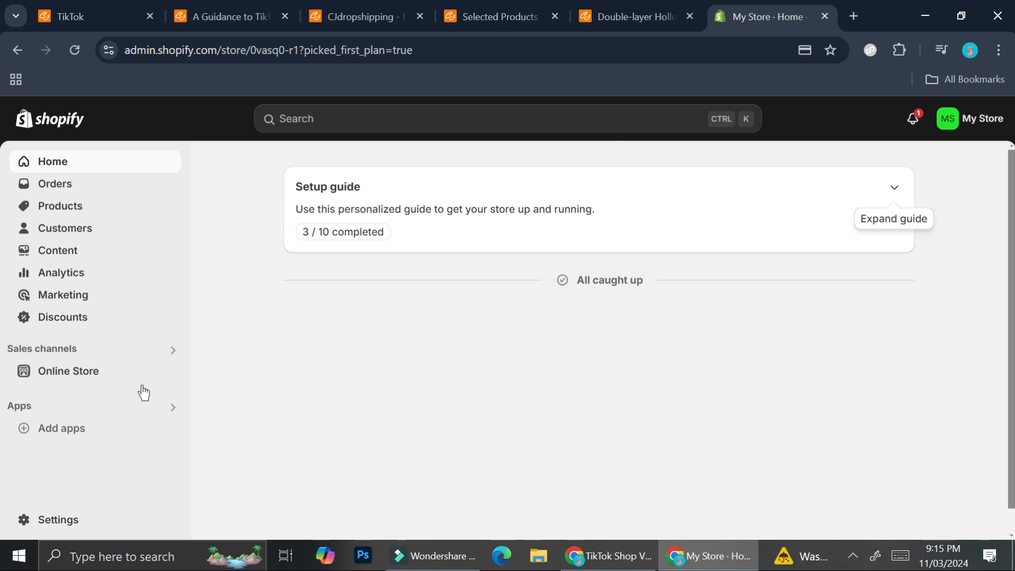
- In the Shopify admin, install the CJdropshipping: Much Faster app, and install the TikTok app from the Shopify App Store
{"action": "left_click", "coordinate": [67, 429]}
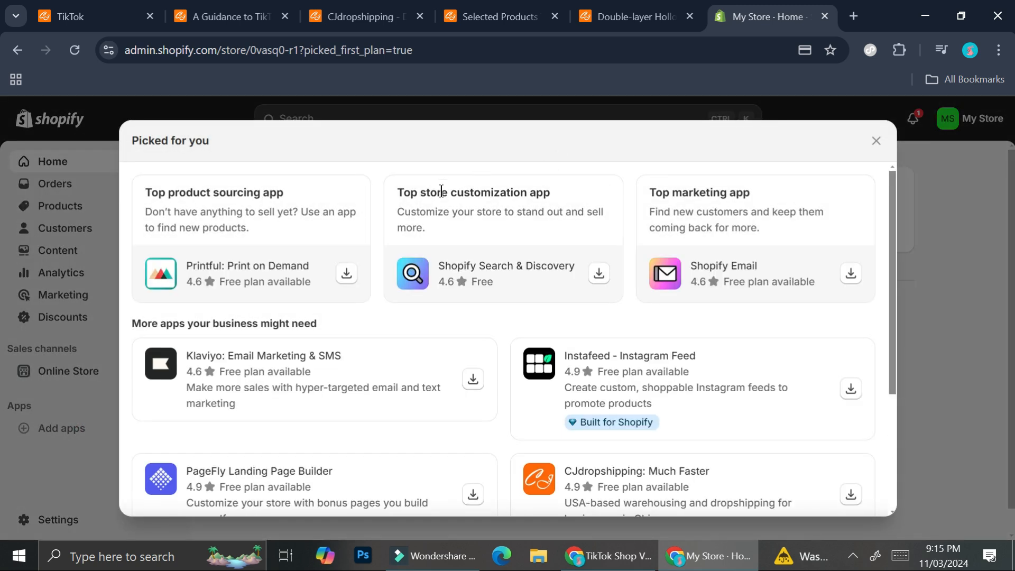
{"action": "scroll", "coordinate": [698, 407], "scroll_direction": "down", "scroll_amount": 1}
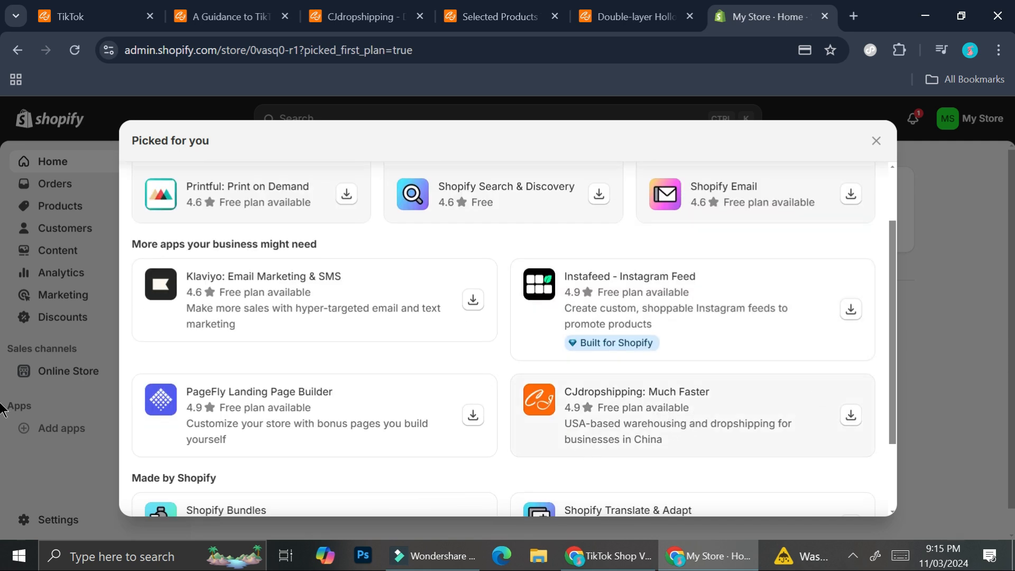
{"action": "left_click", "coordinate": [853, 417]}
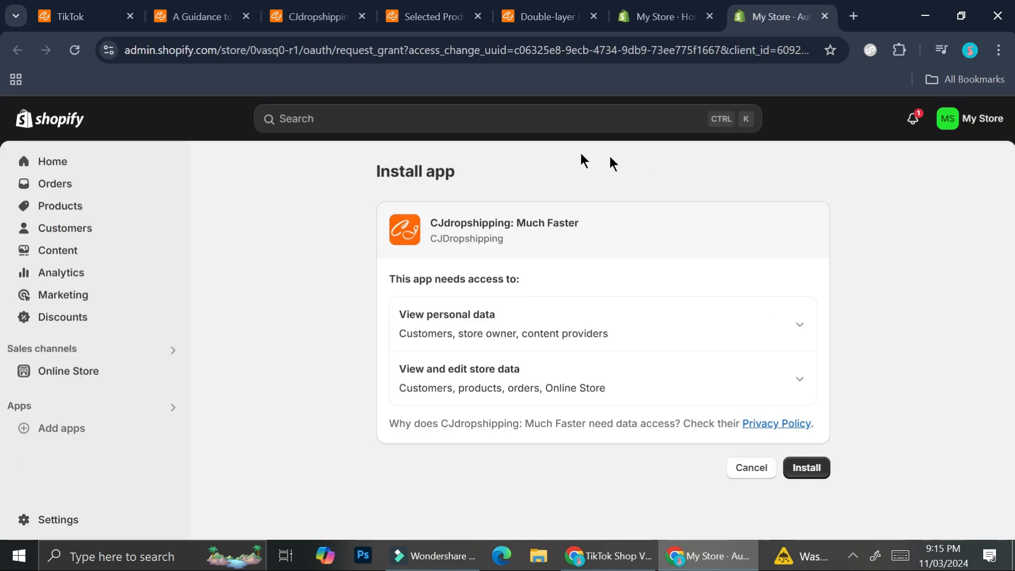
{"action": "left_click", "coordinate": [805, 467]}
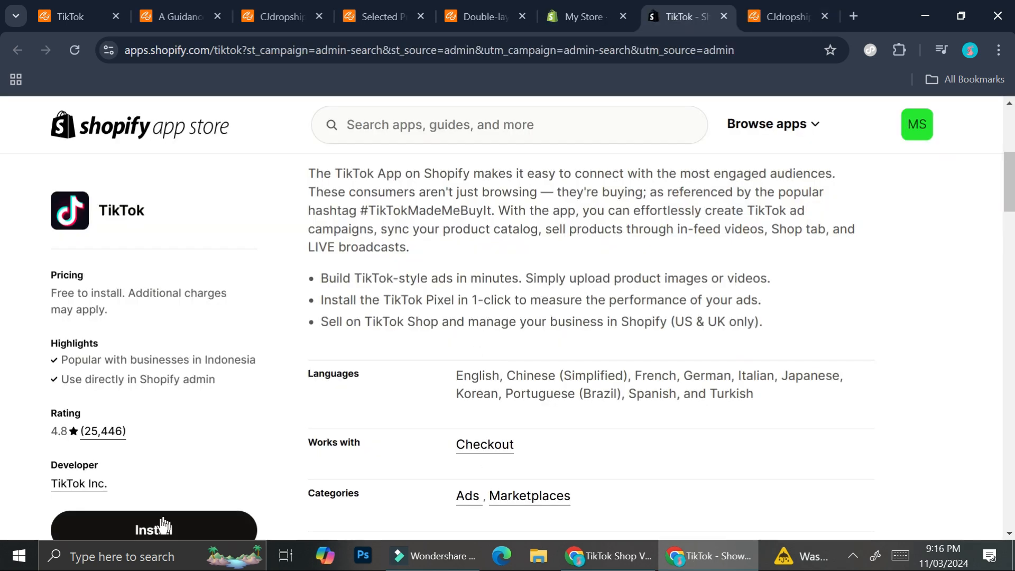
{"action": "left_click", "coordinate": [144, 526]}
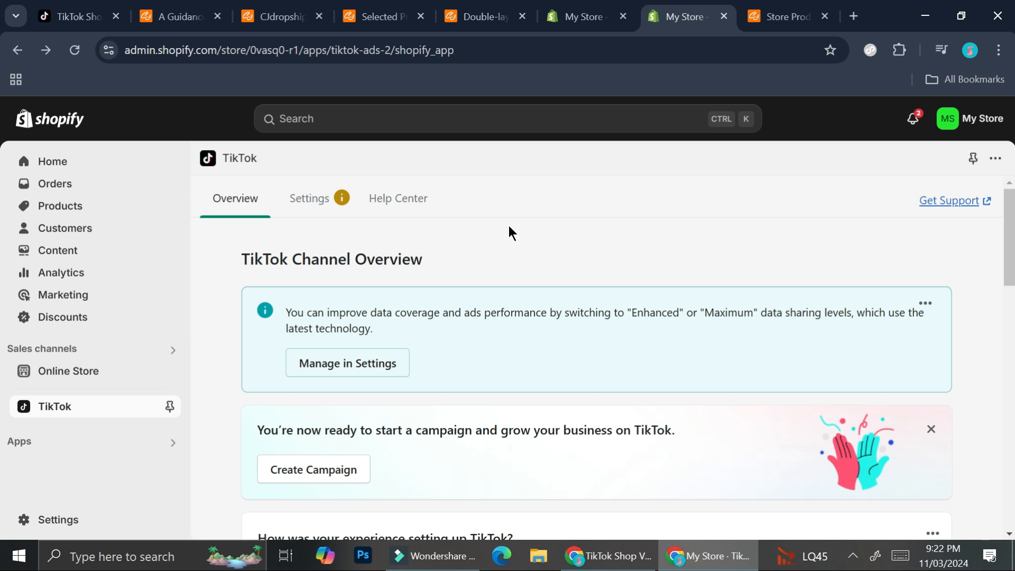
- Return to the CJdropshipping ring page, open its listing form, and select the Shopify store 0vasq0-r1 as the destination
{"action": "left_click", "coordinate": [483, 15]}
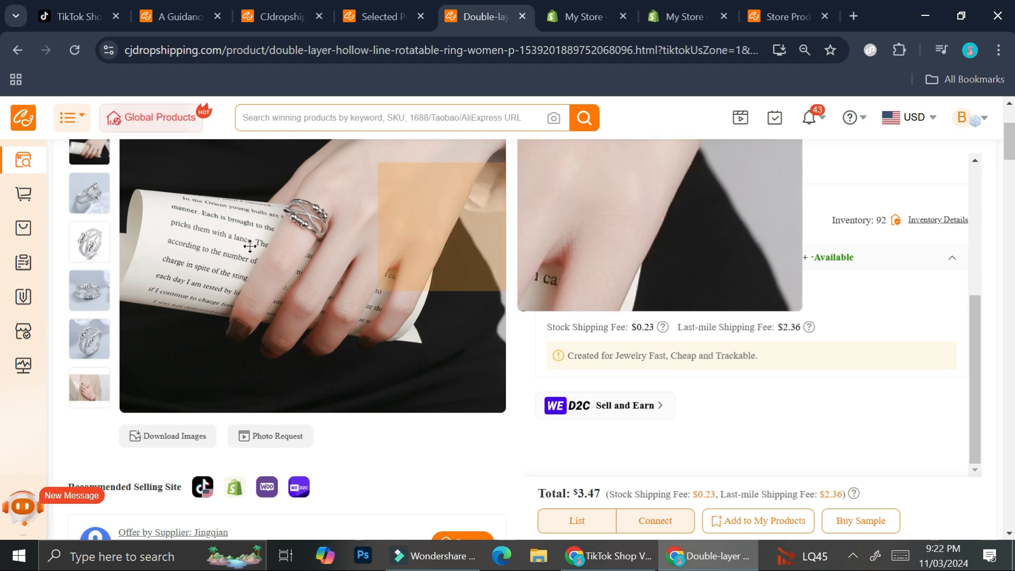
{"action": "scroll", "coordinate": [656, 264], "scroll_direction": "up", "scroll_amount": 3}
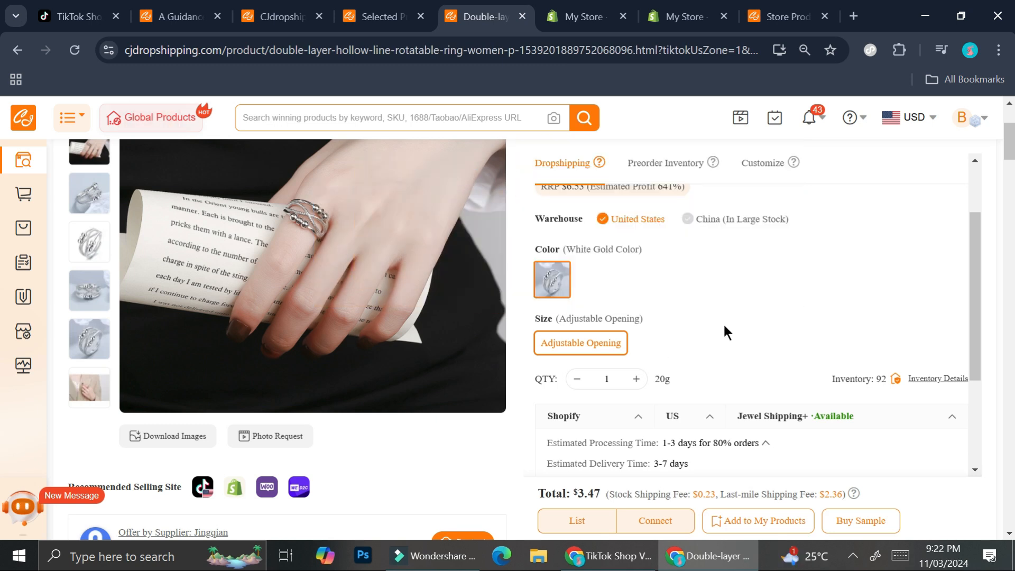
{"action": "scroll", "coordinate": [687, 320], "scroll_direction": "down", "scroll_amount": 2}
{"action": "left_click", "coordinate": [582, 523]}
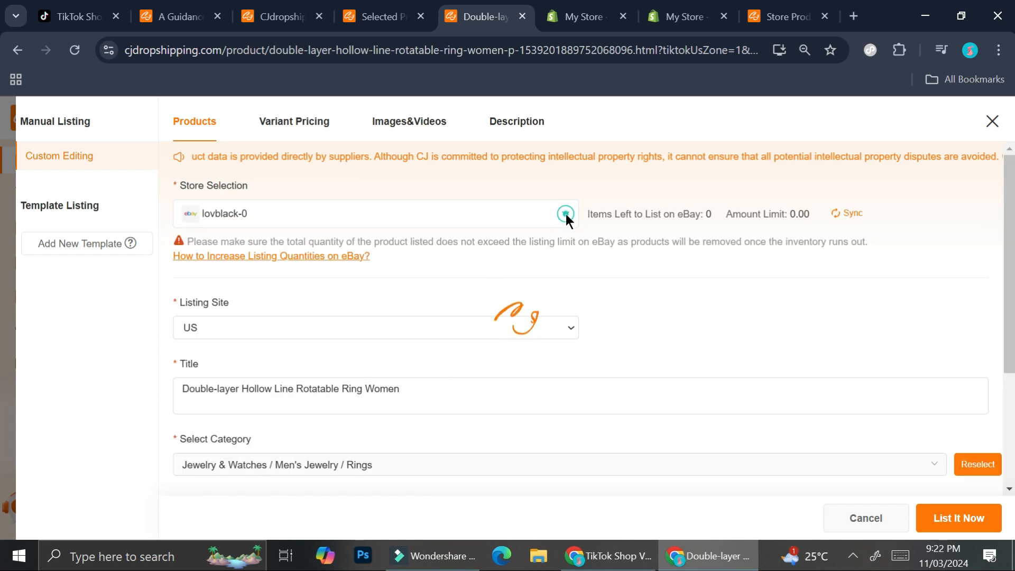
{"action": "left_click", "coordinate": [563, 213]}
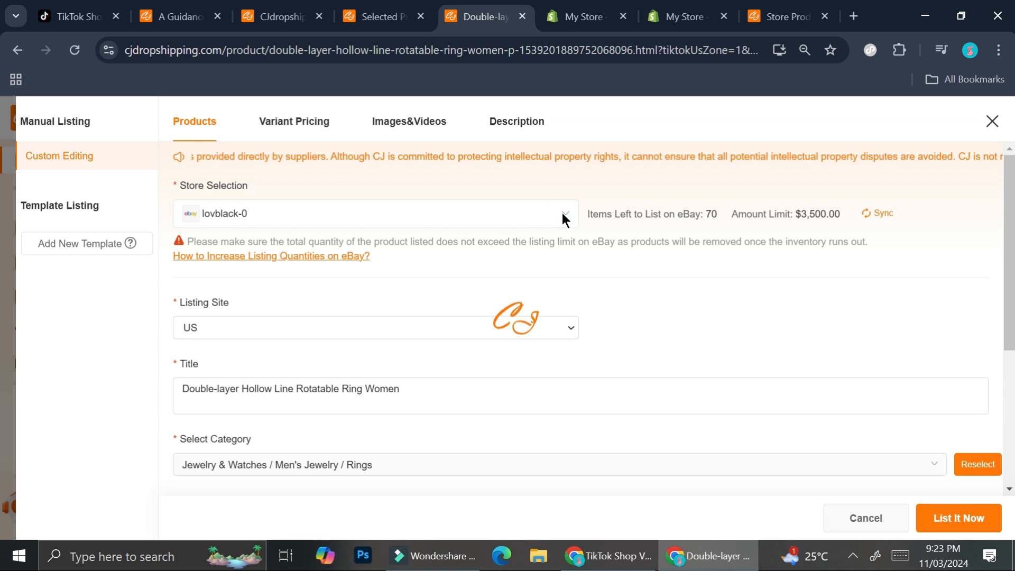
{"action": "left_click", "coordinate": [450, 218]}
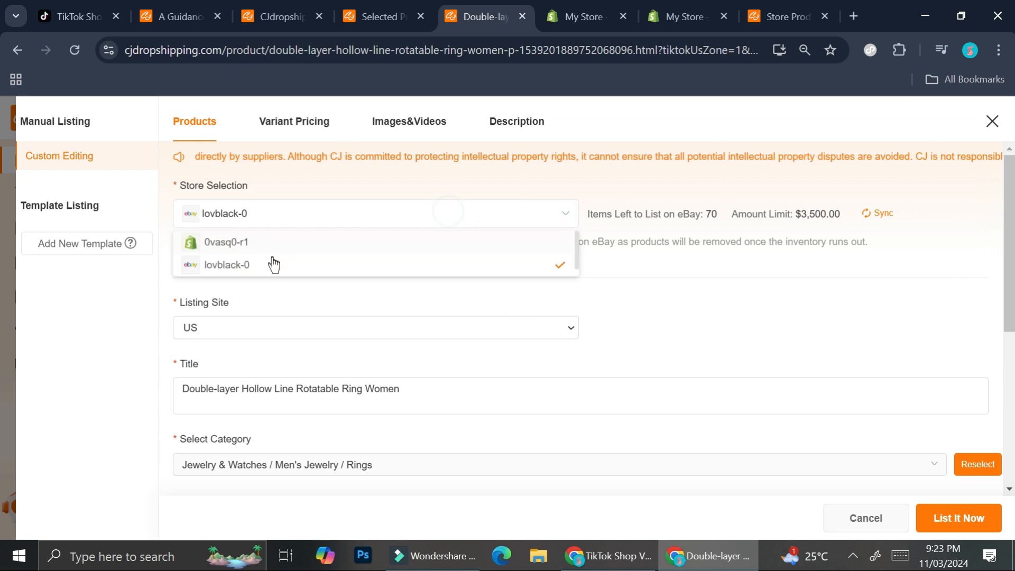
{"action": "left_click", "coordinate": [236, 239]}
- Complete the required listing details for the ring, set its price to 75000 IDR, and list it to the Shopify store
{"action": "left_click", "coordinate": [531, 320]}
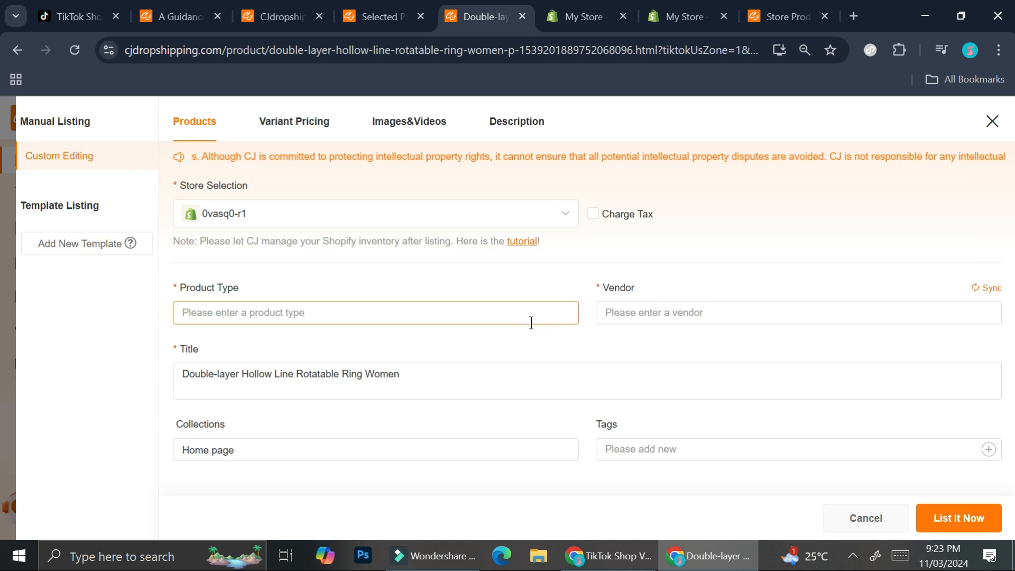
{"action": "left_click", "coordinate": [498, 318]}
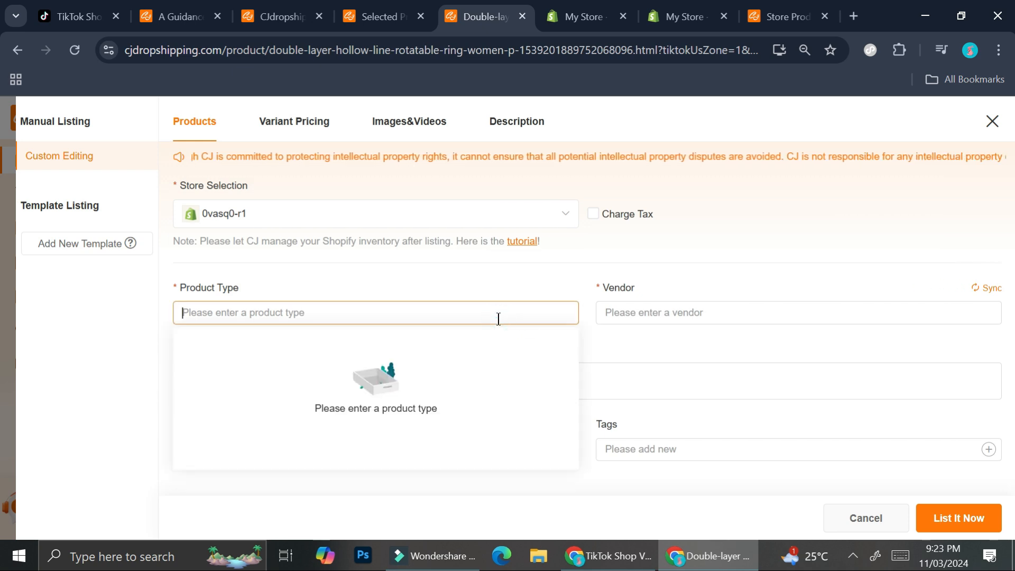
{"action": "left_click", "coordinate": [722, 285]}
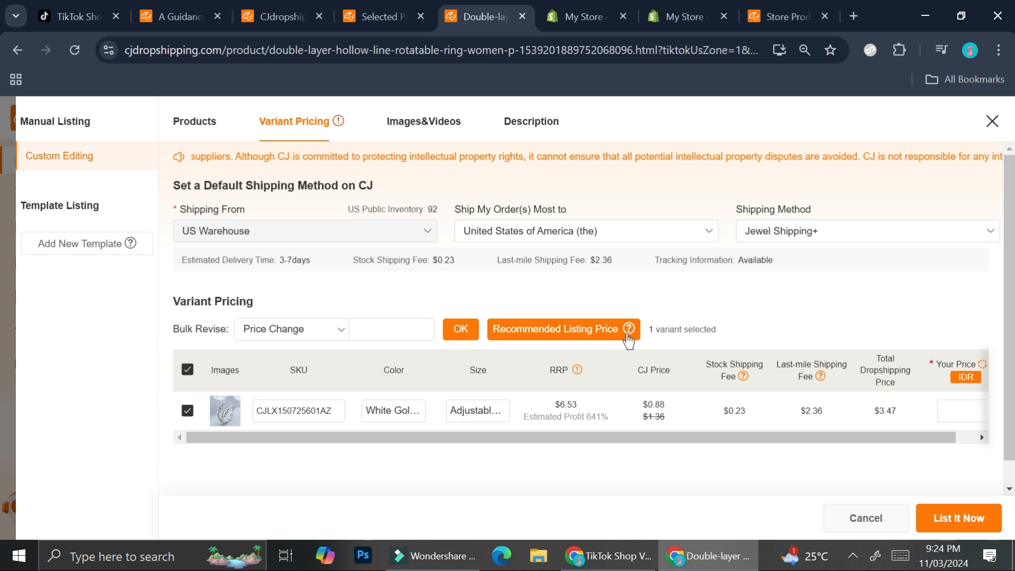
{"action": "left_click_drag", "start_coordinate": [698, 437], "coordinate": [797, 419]}
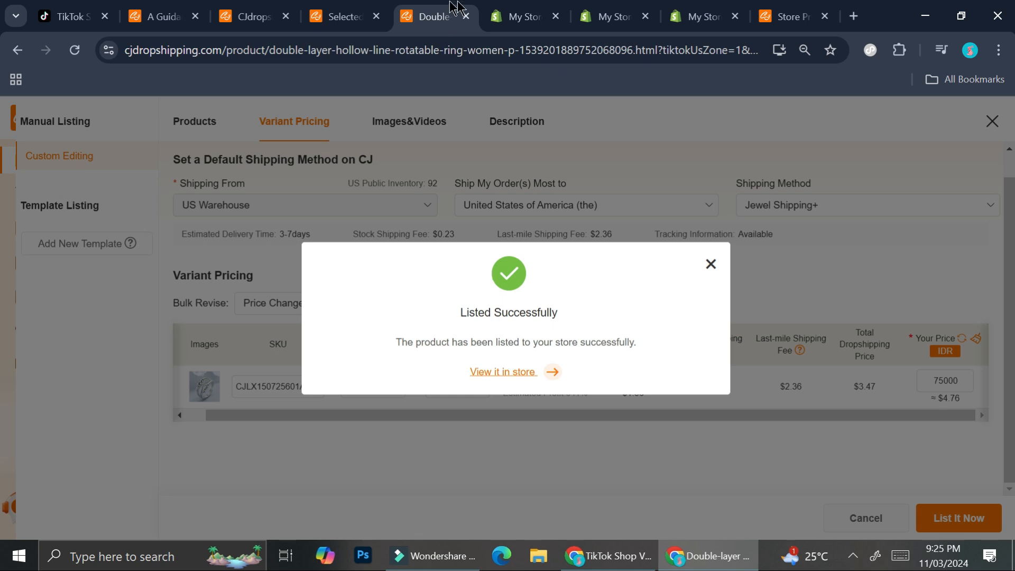
- Review the listed ring's details, variant price and search engine listing on its Shopify product page
{"action": "left_click", "coordinate": [557, 4]}
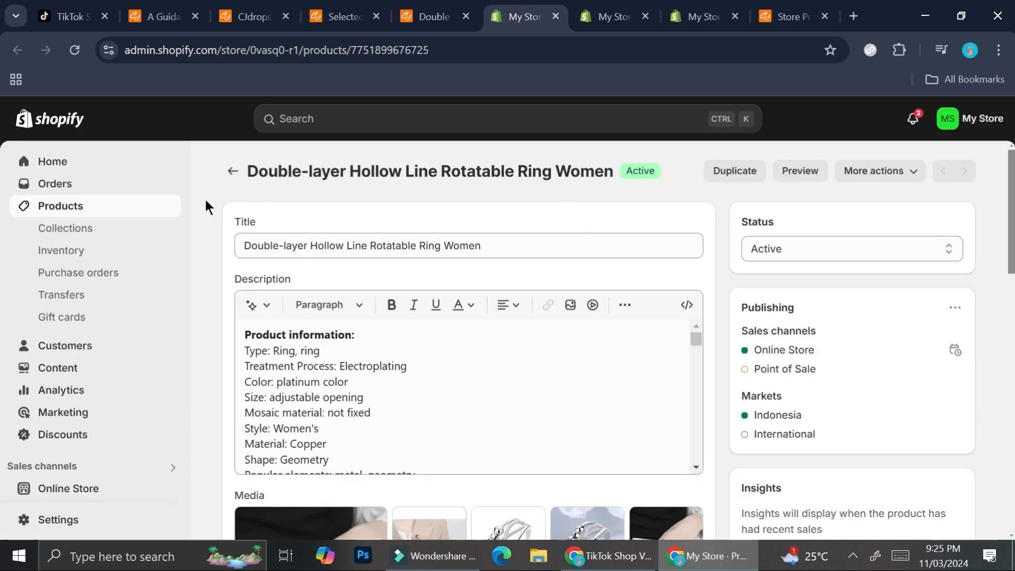
{"action": "scroll", "coordinate": [612, 340], "scroll_direction": "down", "scroll_amount": 10}
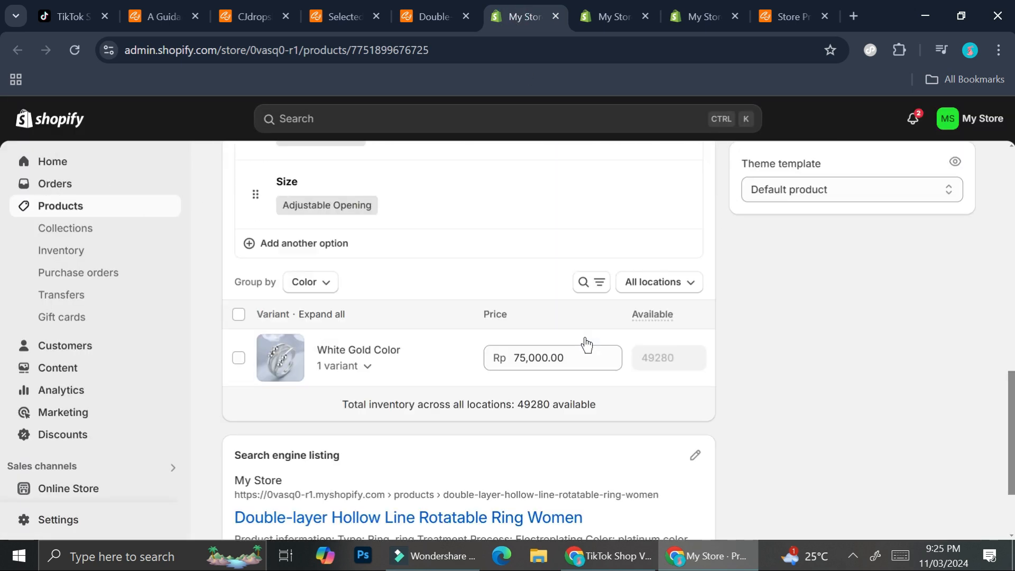
{"action": "scroll", "coordinate": [586, 344], "scroll_direction": "down", "scroll_amount": 3}
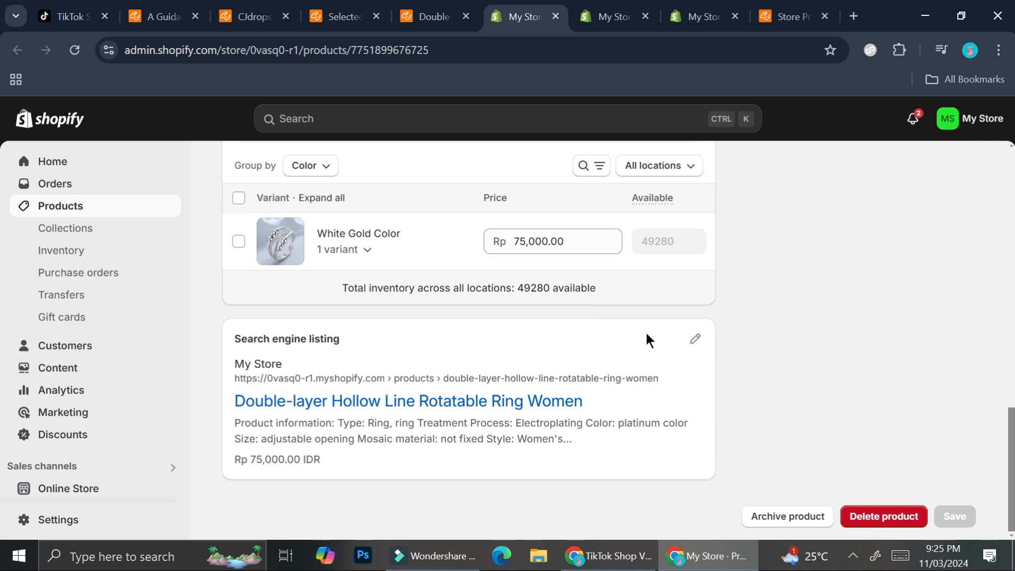
{"action": "scroll", "coordinate": [648, 339], "scroll_direction": "up", "scroll_amount": 13}
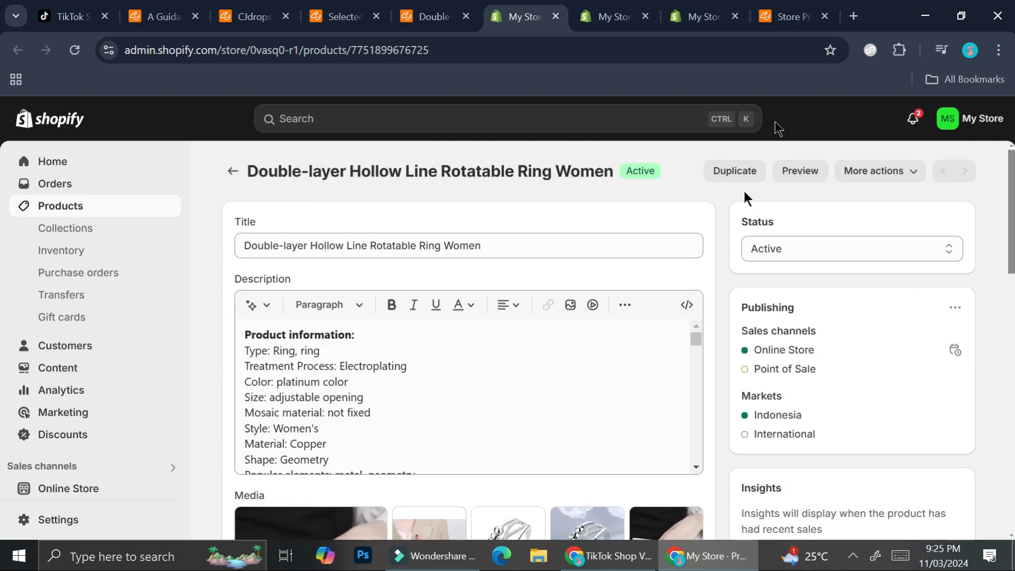
{"action": "mouse_move", "coordinate": [611, 8]}
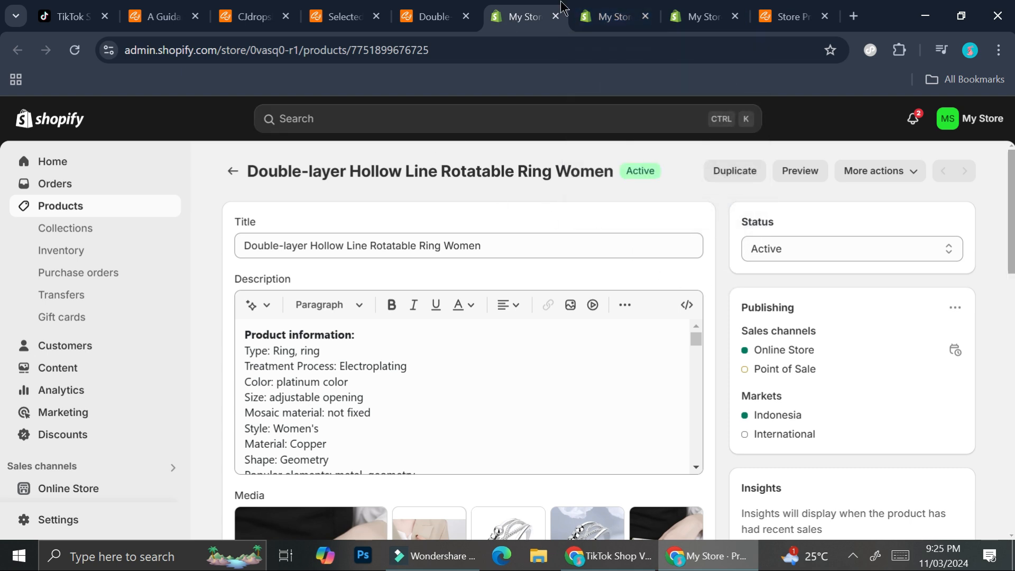
- Open the TikTok app in the Shopify admin and create a campaign from its TikTok Marketing feature
{"action": "left_click", "coordinate": [611, 7]}
{"action": "left_click", "coordinate": [706, 10]}
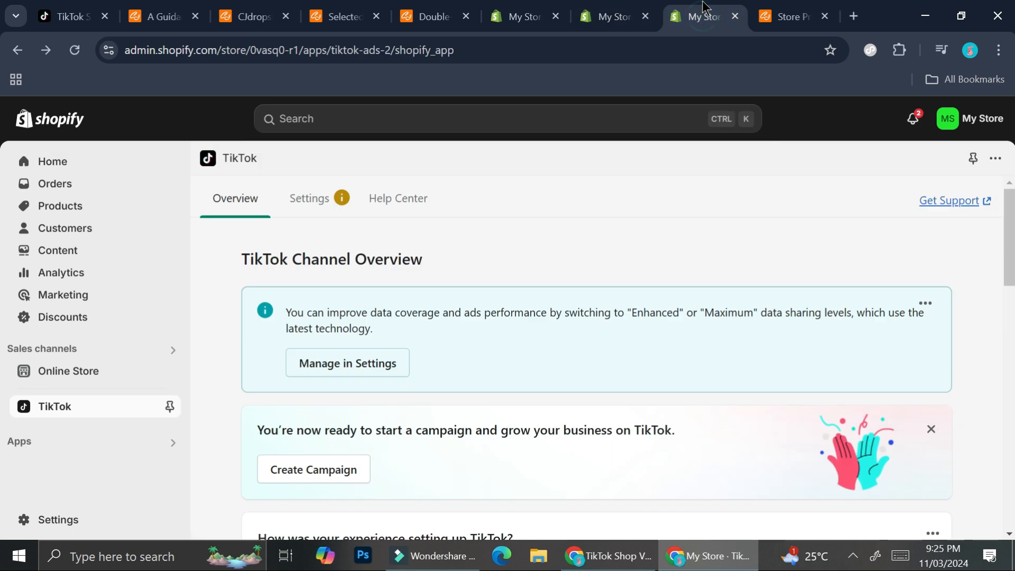
{"action": "scroll", "coordinate": [349, 199], "scroll_direction": "down", "scroll_amount": 5}
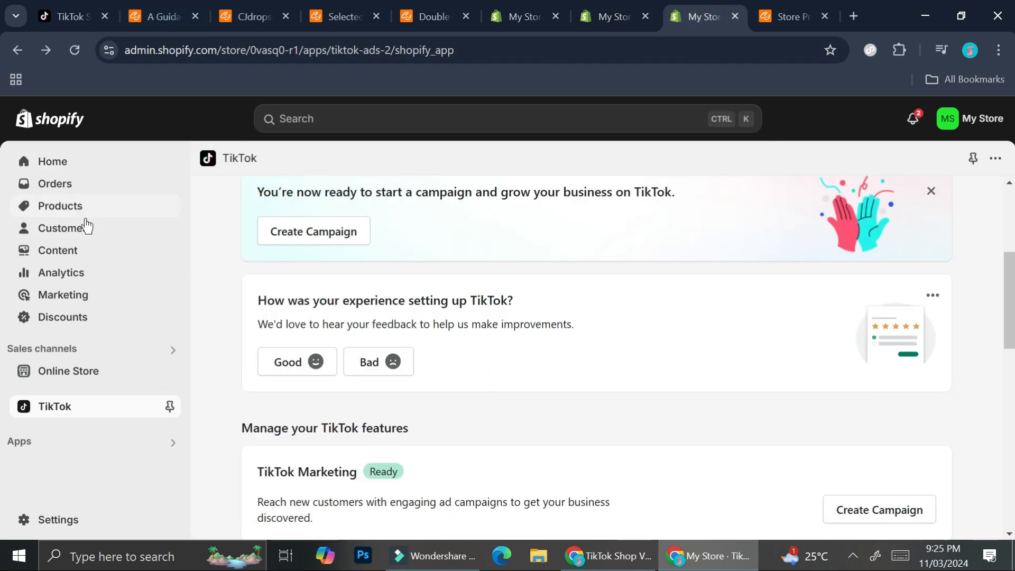
{"action": "scroll", "coordinate": [318, 317], "scroll_direction": "down", "scroll_amount": 2}
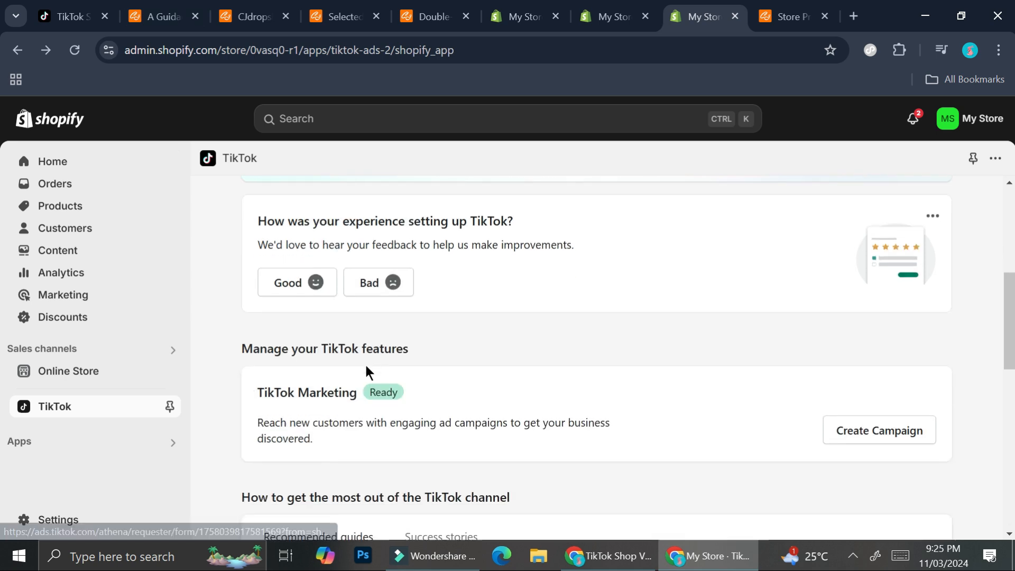
{"action": "left_click", "coordinate": [857, 440]}
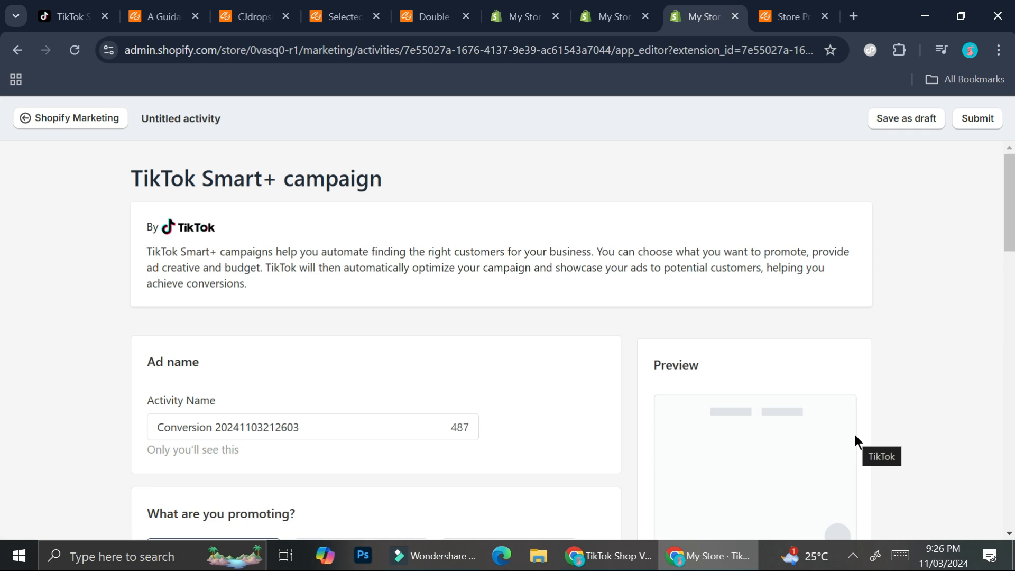
- Select the Double-layer Hollow Line Rotatable Ring Women as the single product that the TikTok Smart+ campaign promotes
{"action": "scroll", "coordinate": [320, 271], "scroll_direction": "down", "scroll_amount": 3}
{"action": "left_click", "coordinate": [319, 268]}
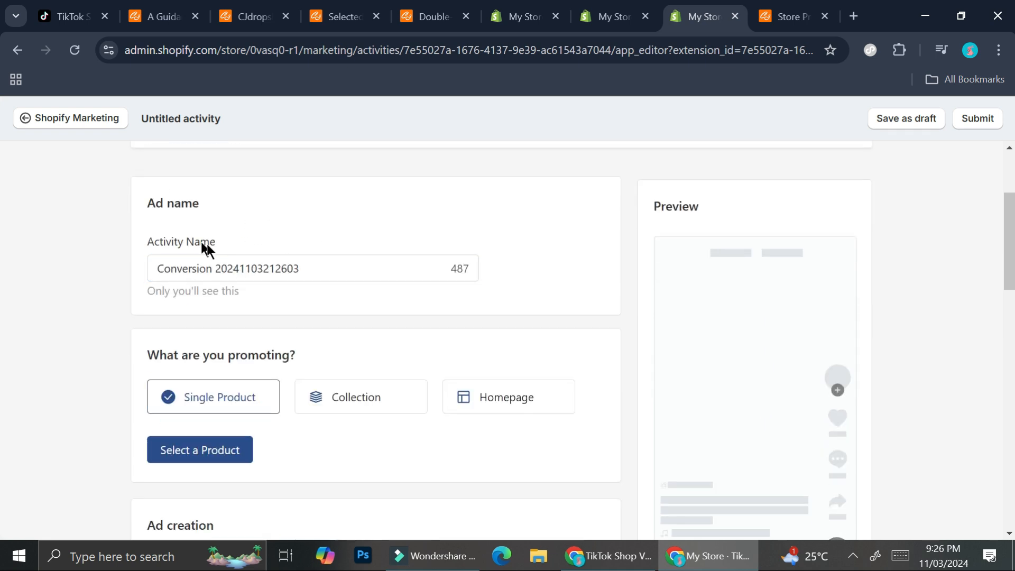
{"action": "scroll", "coordinate": [431, 278], "scroll_direction": "up", "scroll_amount": 2}
{"action": "scroll", "coordinate": [309, 300], "scroll_direction": "down", "scroll_amount": 4}
{"action": "left_click", "coordinate": [211, 282]}
{"action": "left_click", "coordinate": [282, 233]}
{"action": "left_click", "coordinate": [724, 490]}
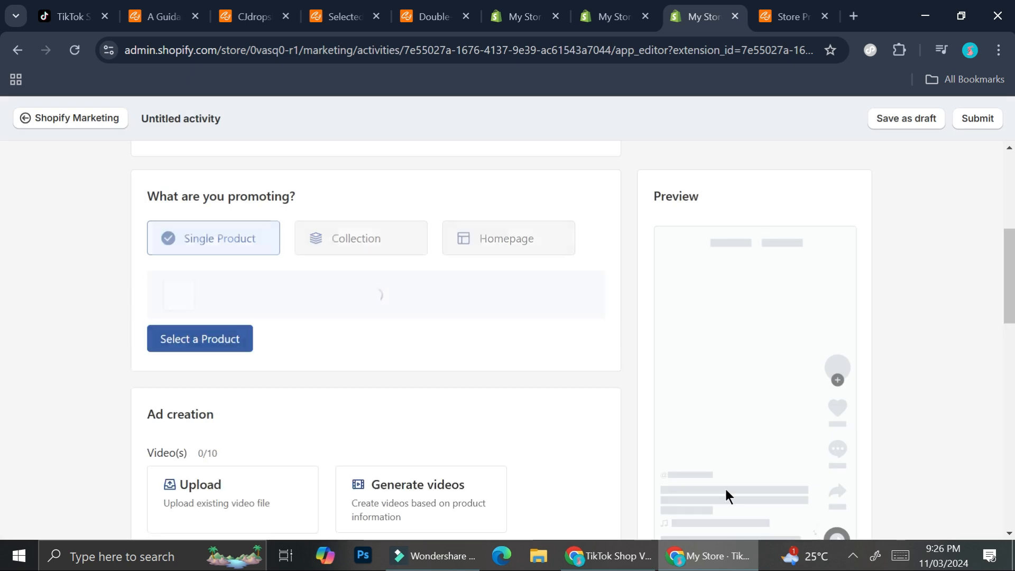
- Enter "Beautiful women's ring" as the ad text in the campaign's ad creation section
{"action": "scroll", "coordinate": [512, 353], "scroll_direction": "down", "scroll_amount": 4}
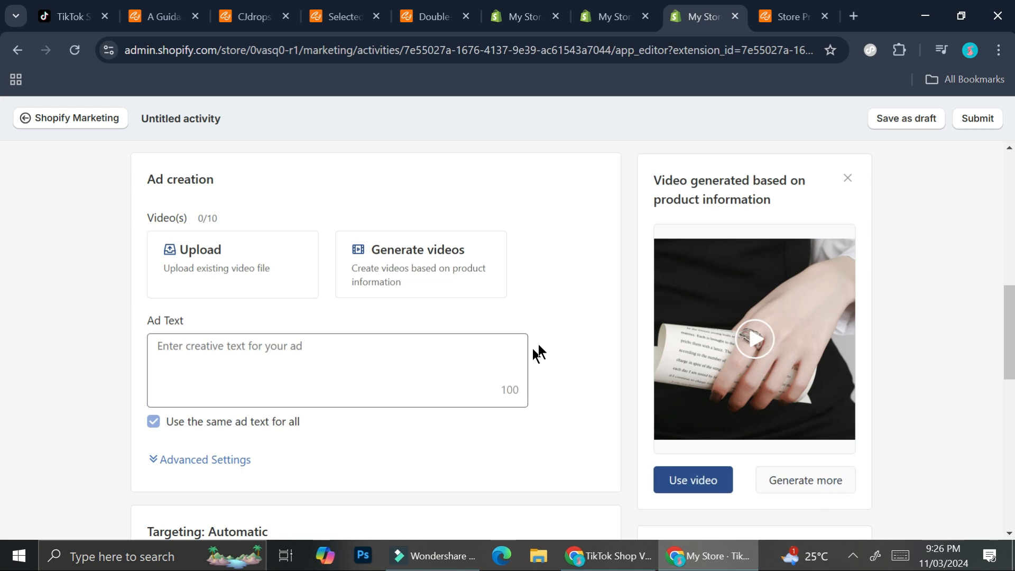
{"action": "left_click", "coordinate": [218, 366]}
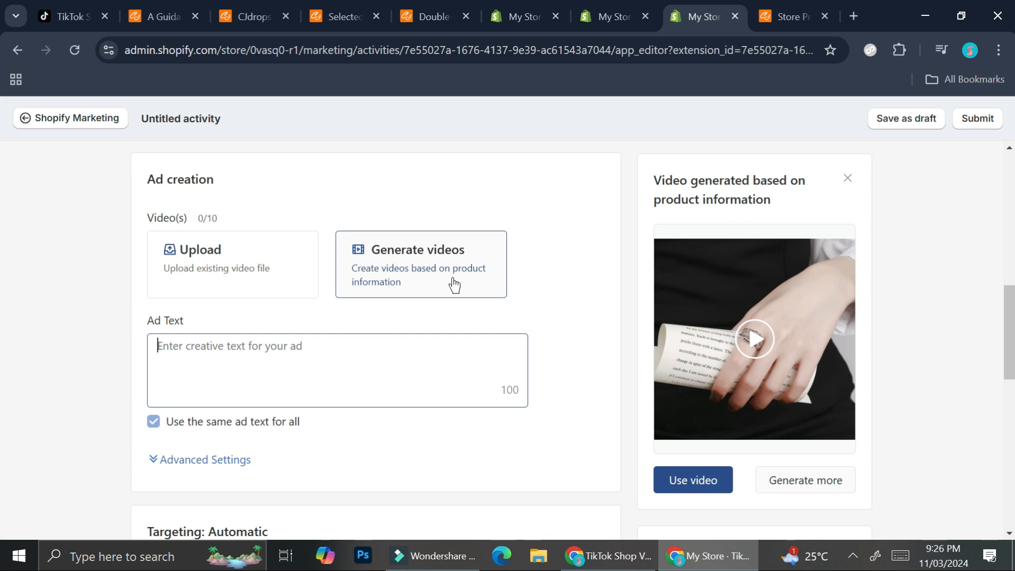
{"action": "left_click", "coordinate": [216, 463]}
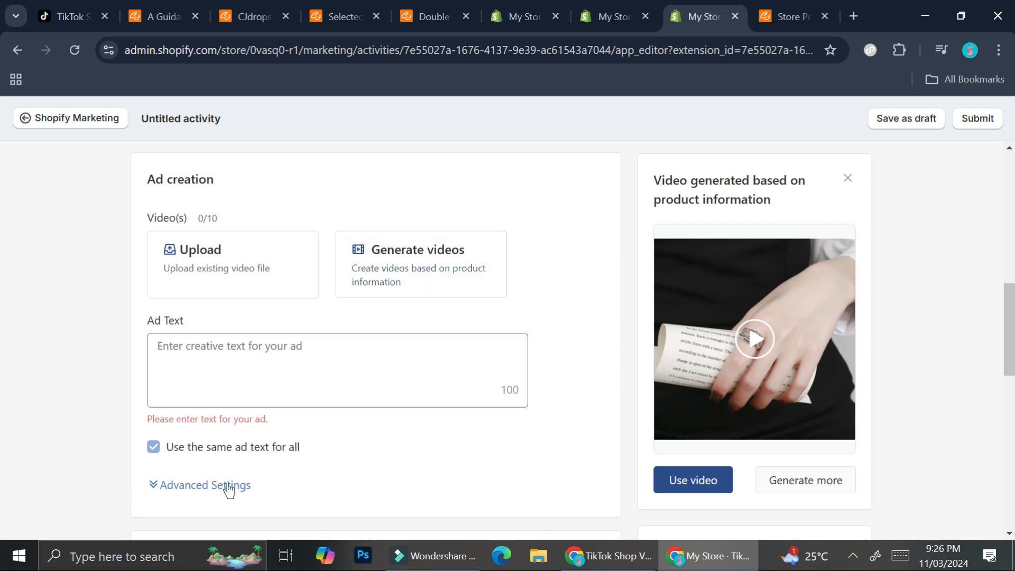
{"action": "left_click", "coordinate": [303, 355]}
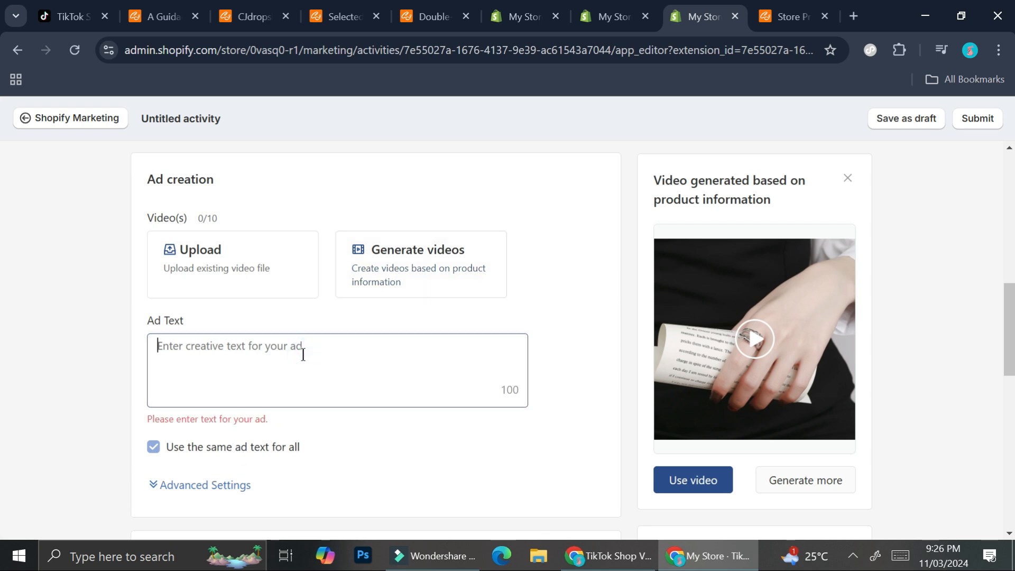
{"action": "type", "text": "Beautiful women"}
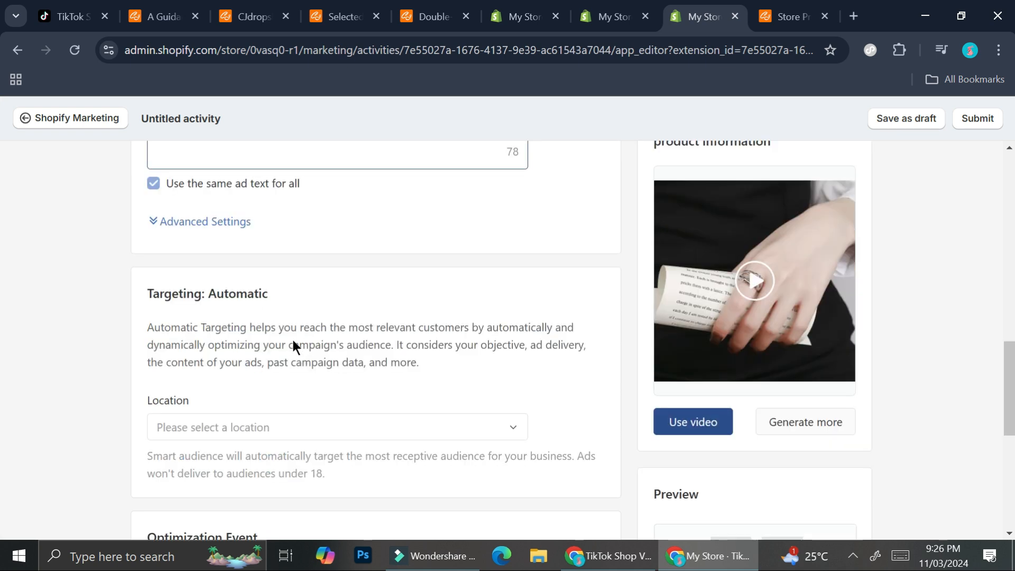
{"action": "left_click", "coordinate": [321, 426]}
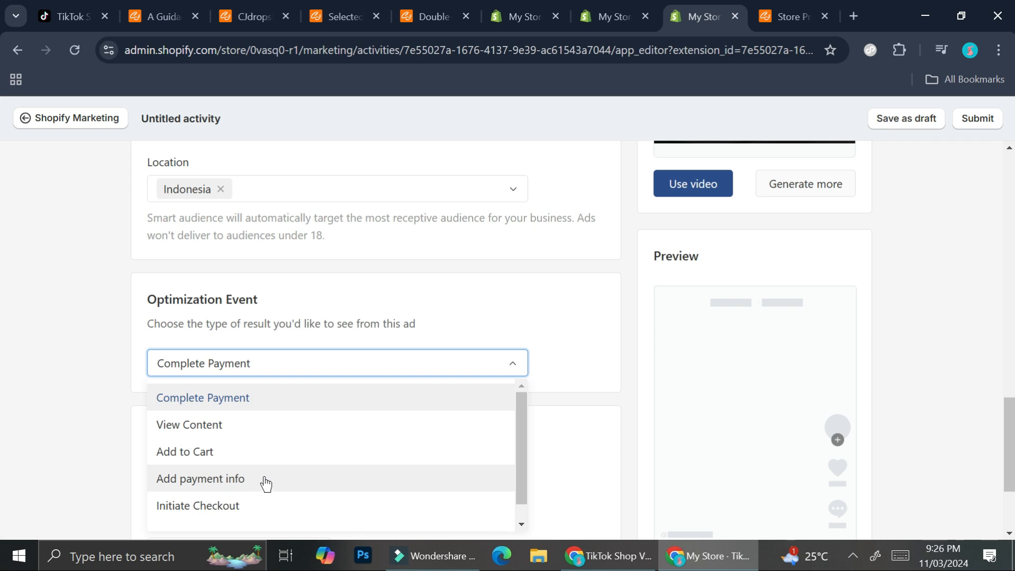
- Look through the optimization event options, keep Complete Payment, and check the campaign's budget settings
{"action": "scroll", "coordinate": [243, 492], "scroll_direction": "down", "scroll_amount": 1}
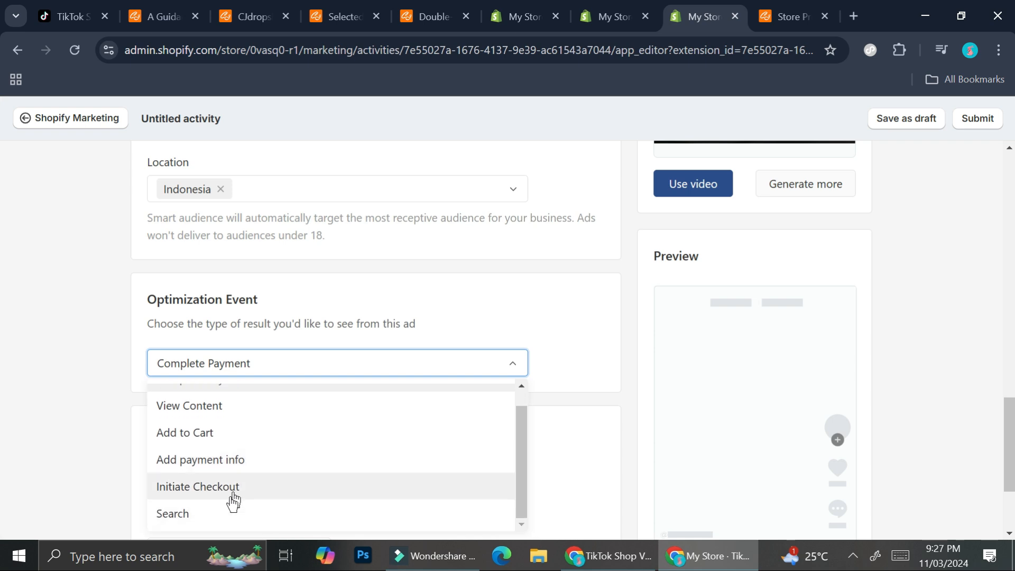
{"action": "left_click", "coordinate": [387, 356]}
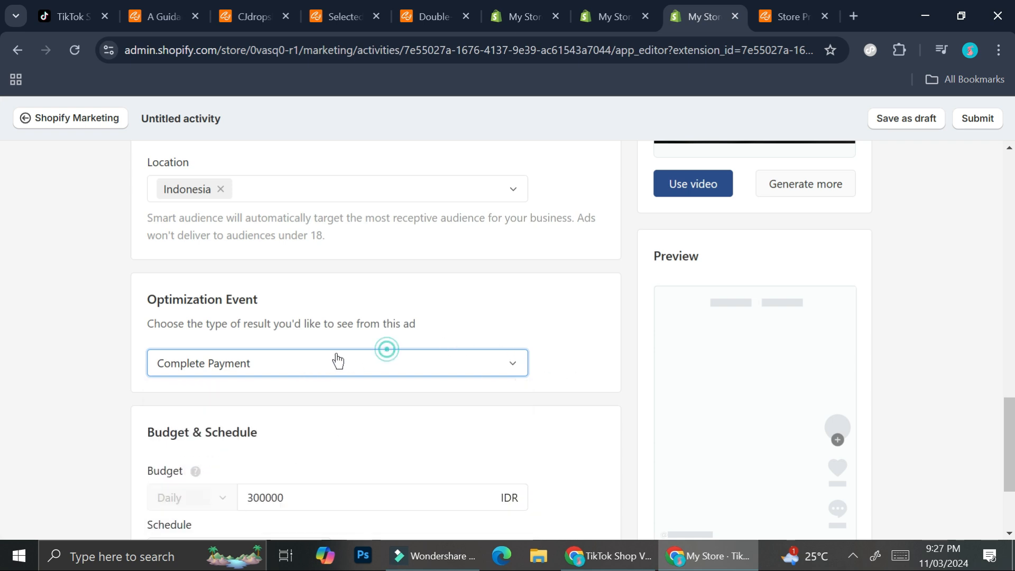
{"action": "scroll", "coordinate": [481, 357], "scroll_direction": "down", "scroll_amount": 3}
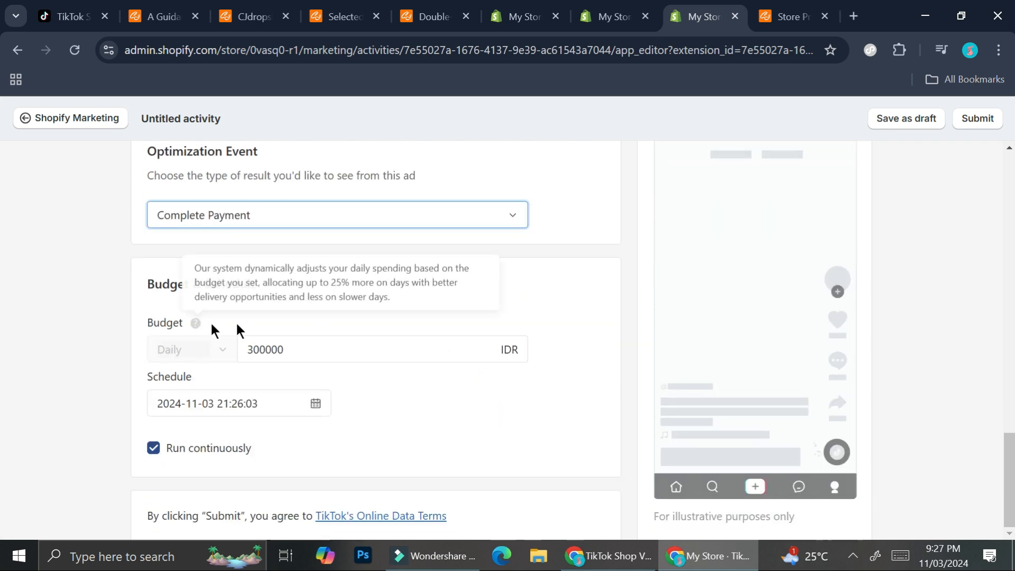
- Turn off continuous running for the ad and set its scheduled end date to November 4, 2024
{"action": "left_click", "coordinate": [179, 449]}
{"action": "left_click", "coordinate": [180, 452]}
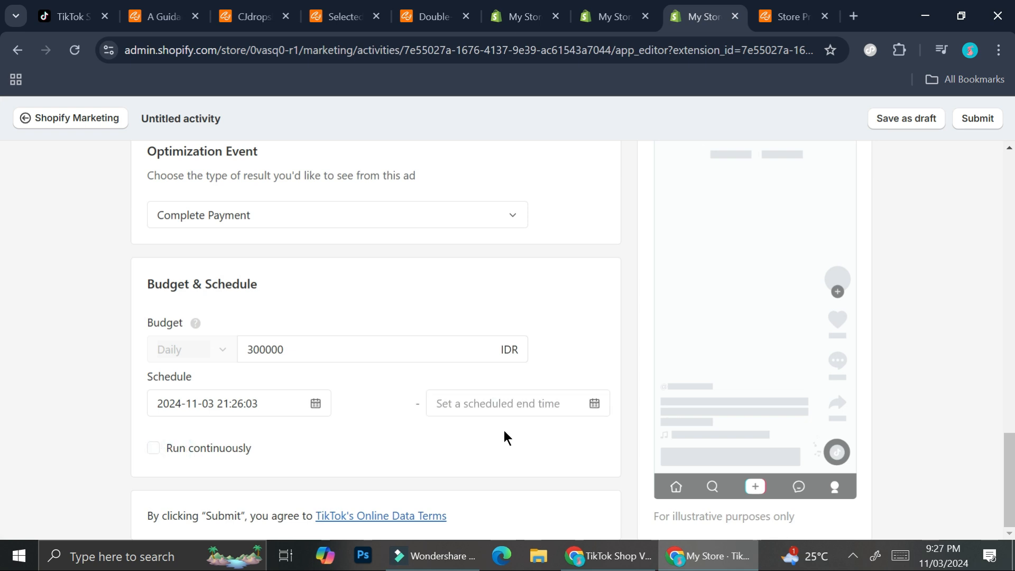
{"action": "left_click", "coordinate": [594, 405]}
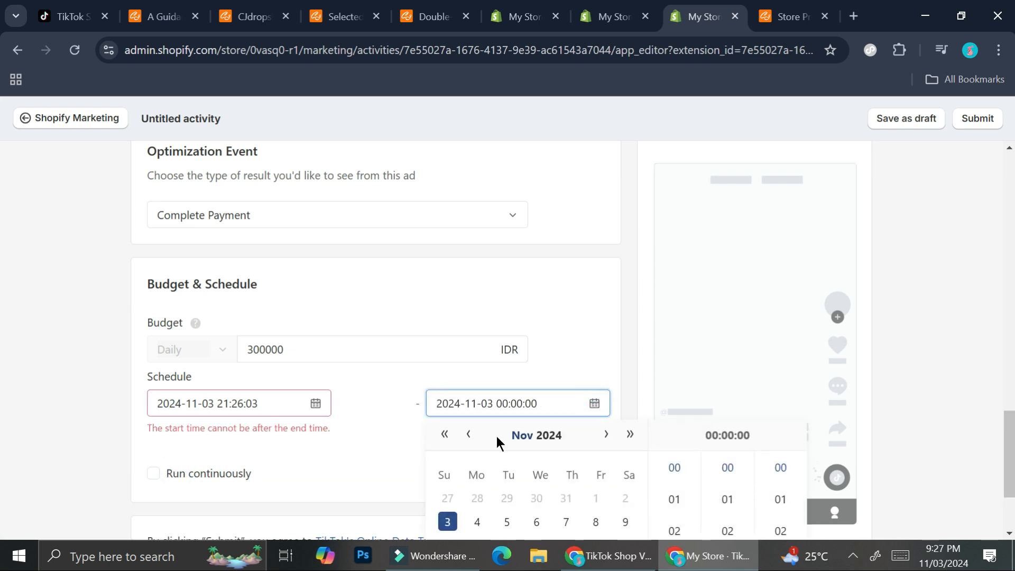
{"action": "left_click", "coordinate": [472, 516]}
- Check the ad's video and text, submit the TikTok campaign, and review its summary on the campaign page
{"action": "scroll", "coordinate": [373, 421], "scroll_direction": "up", "scroll_amount": 10}
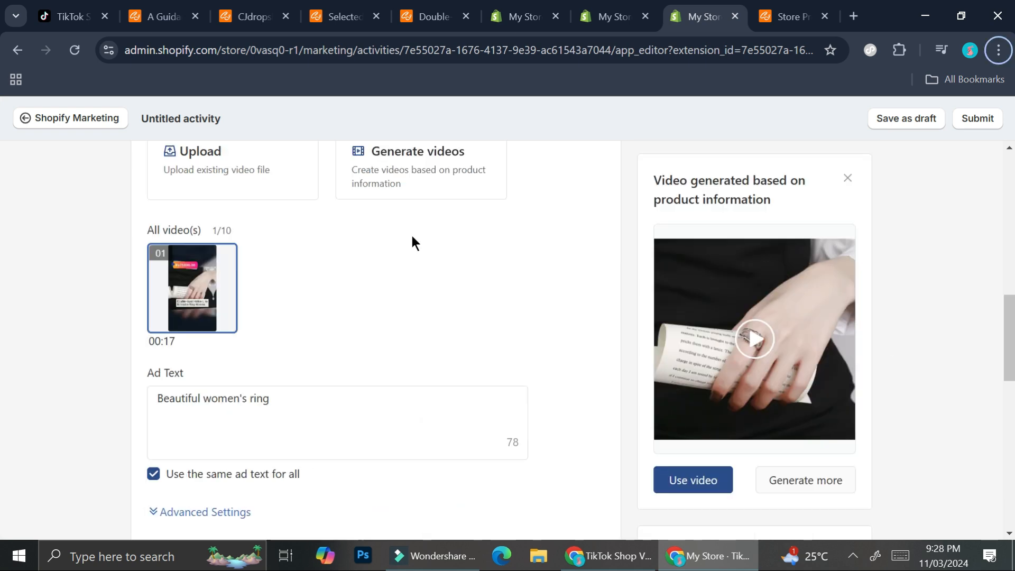
{"action": "left_click", "coordinate": [980, 118]}
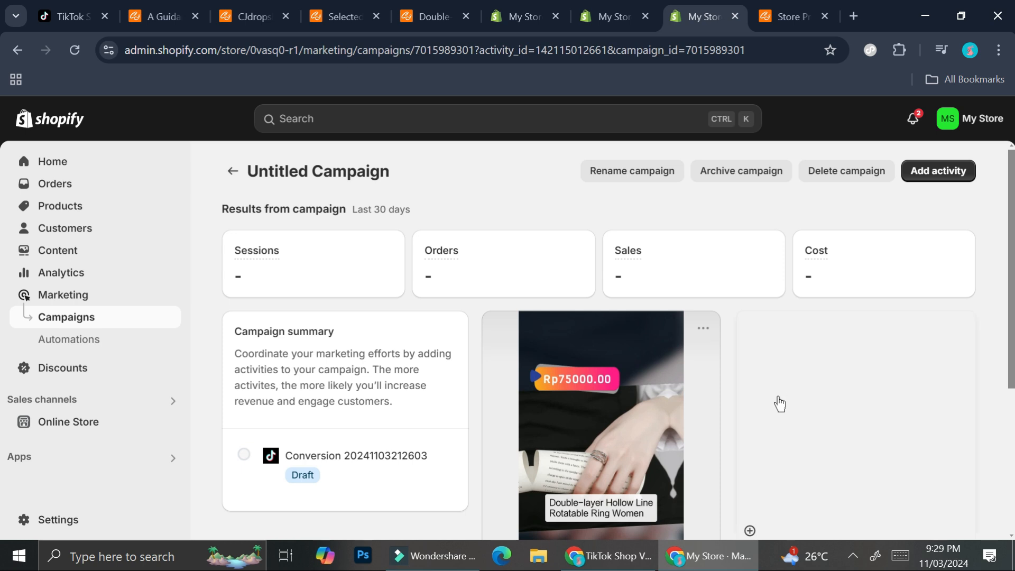
{"action": "scroll", "coordinate": [779, 403], "scroll_direction": "down", "scroll_amount": 1}
{"action": "scroll", "coordinate": [810, 381], "scroll_direction": "down", "scroll_amount": 1}
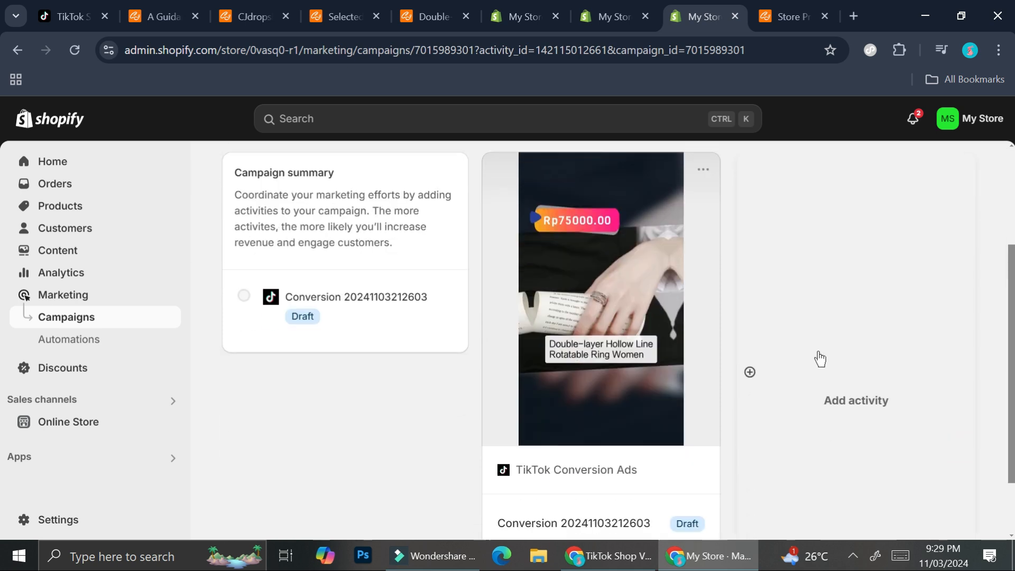